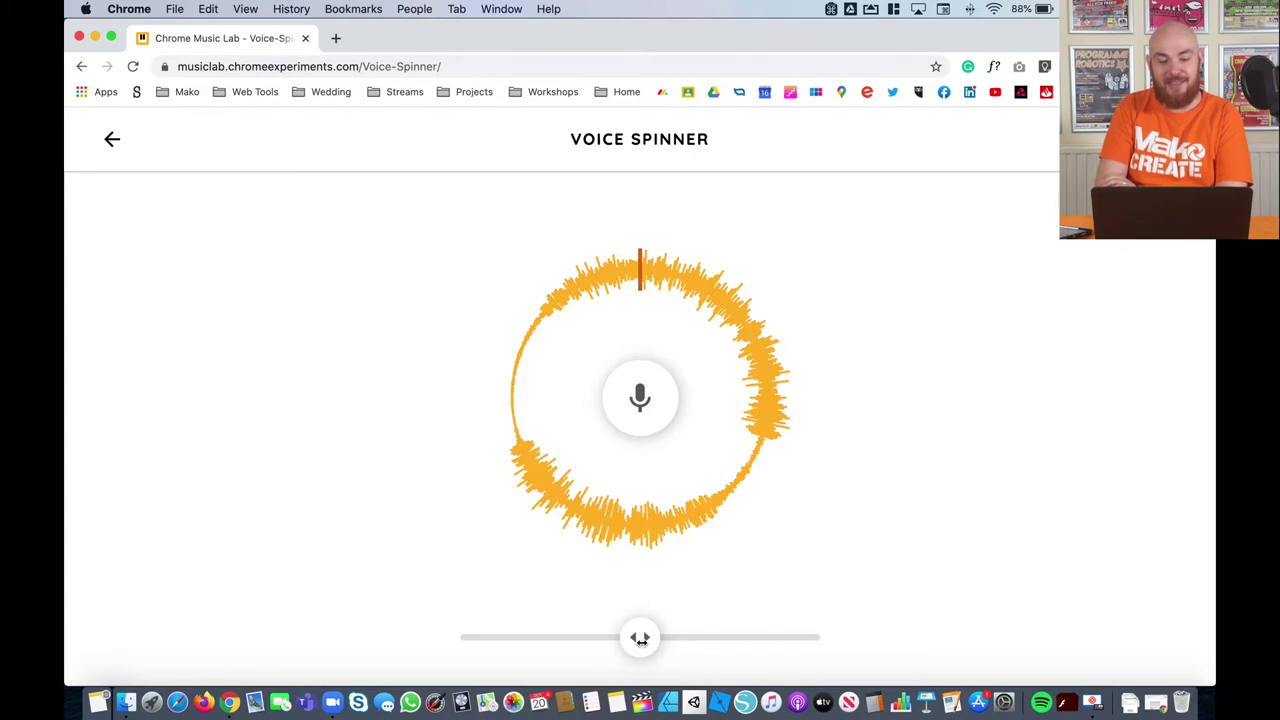
Play the voice recording forward at full speed and again at a slow speed, stopping the spinner after each playback.
left_click_drag(640, 638, 820, 646)
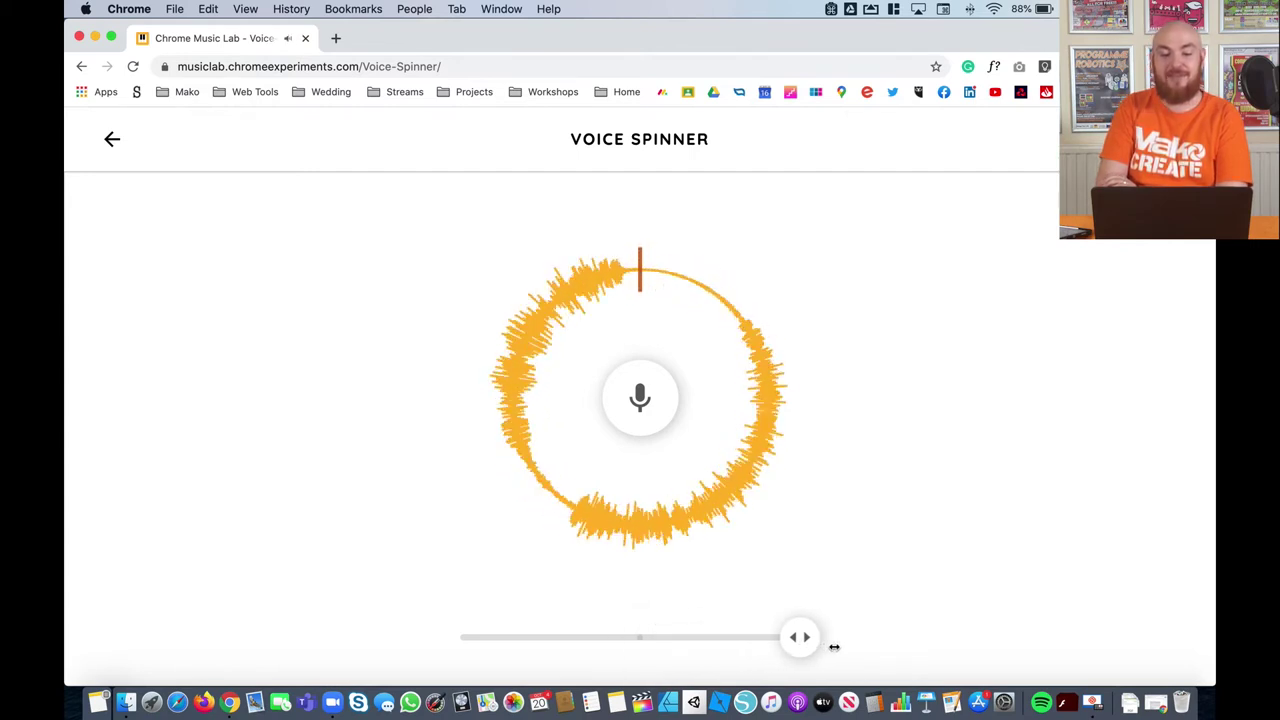
left_click_drag(831, 646, 647, 643)
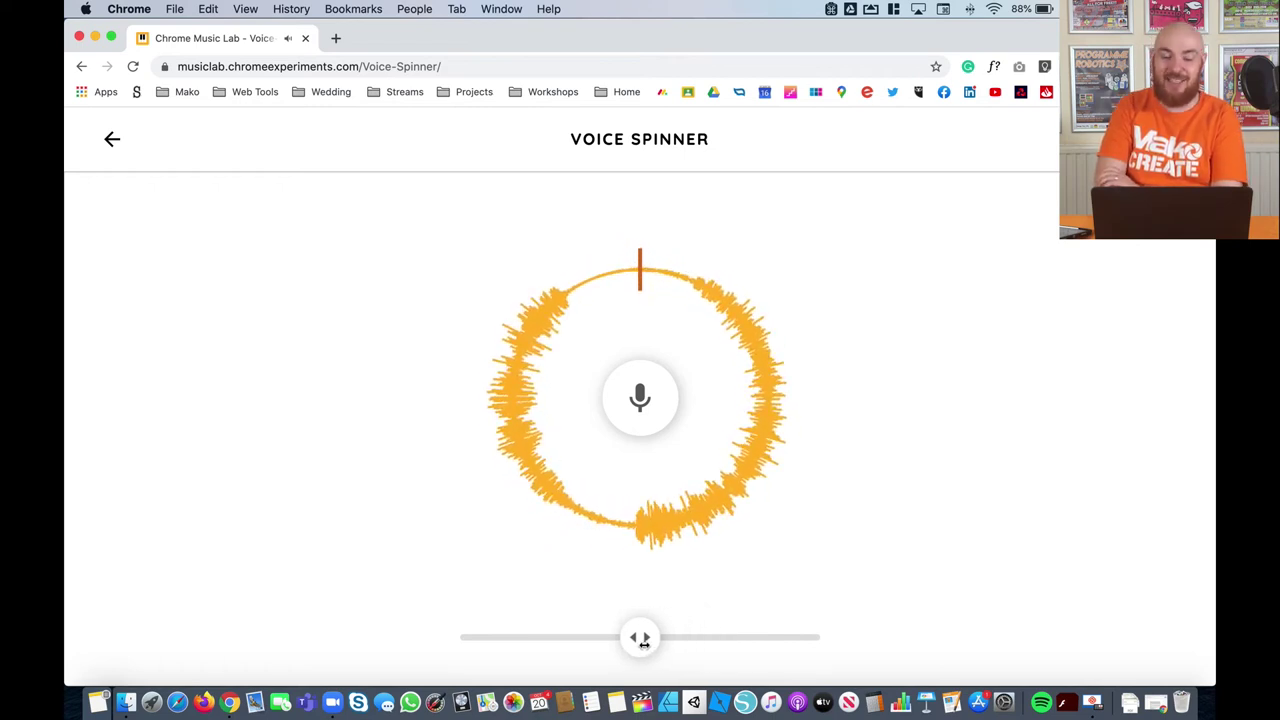
left_click_drag(641, 641, 693, 637)
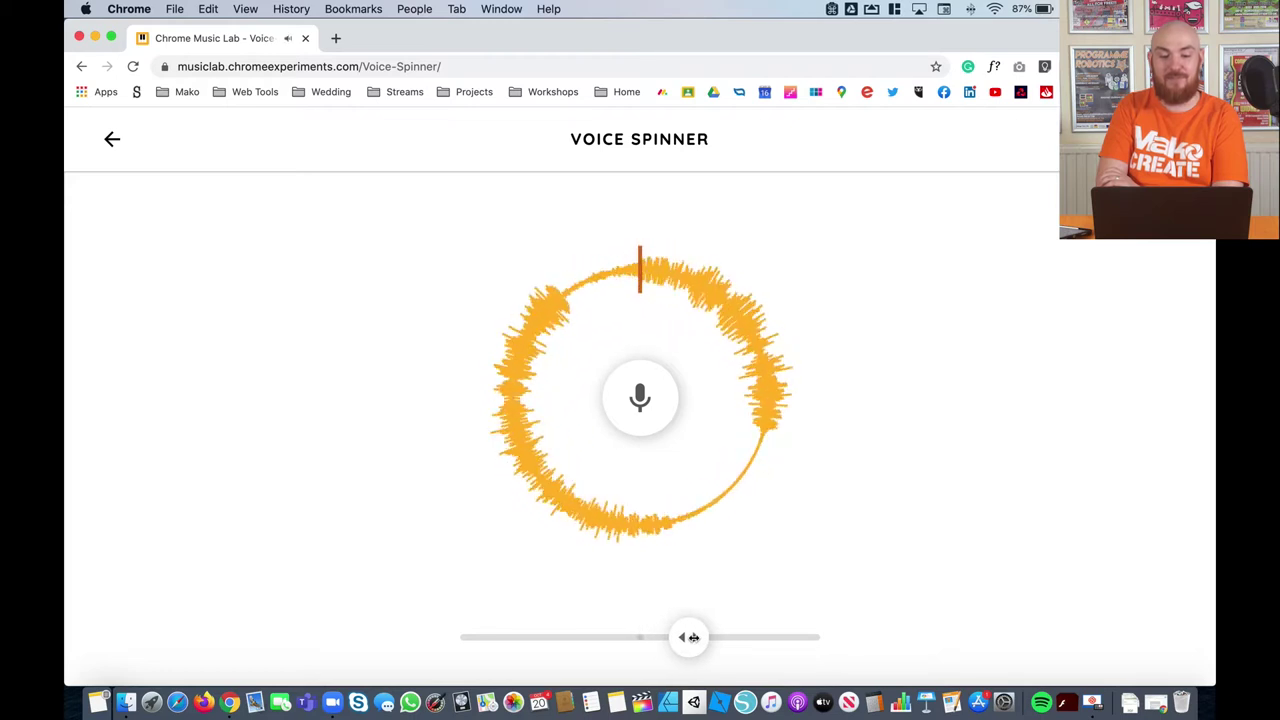
left_click_drag(693, 637, 646, 638)
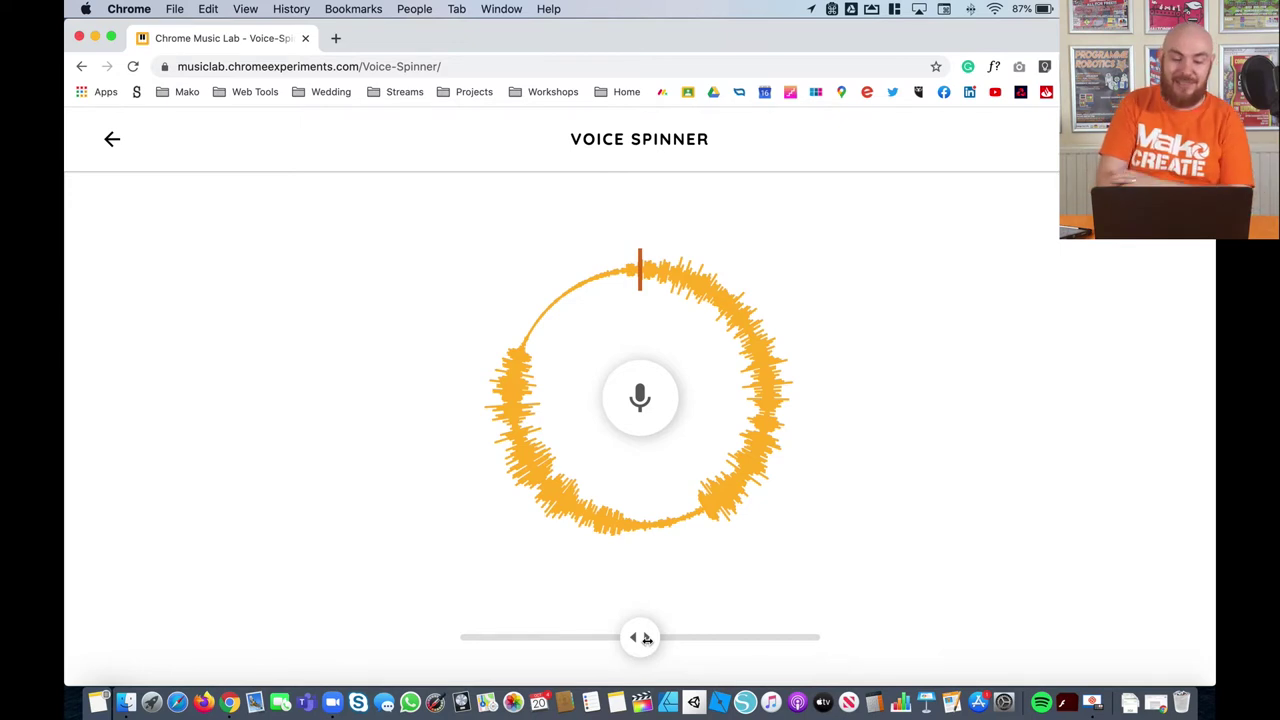
Play the voice recording in reverse at medium, full and slow speed, returning the speed slider to its centre each time.
left_click_drag(640, 637, 543, 637)
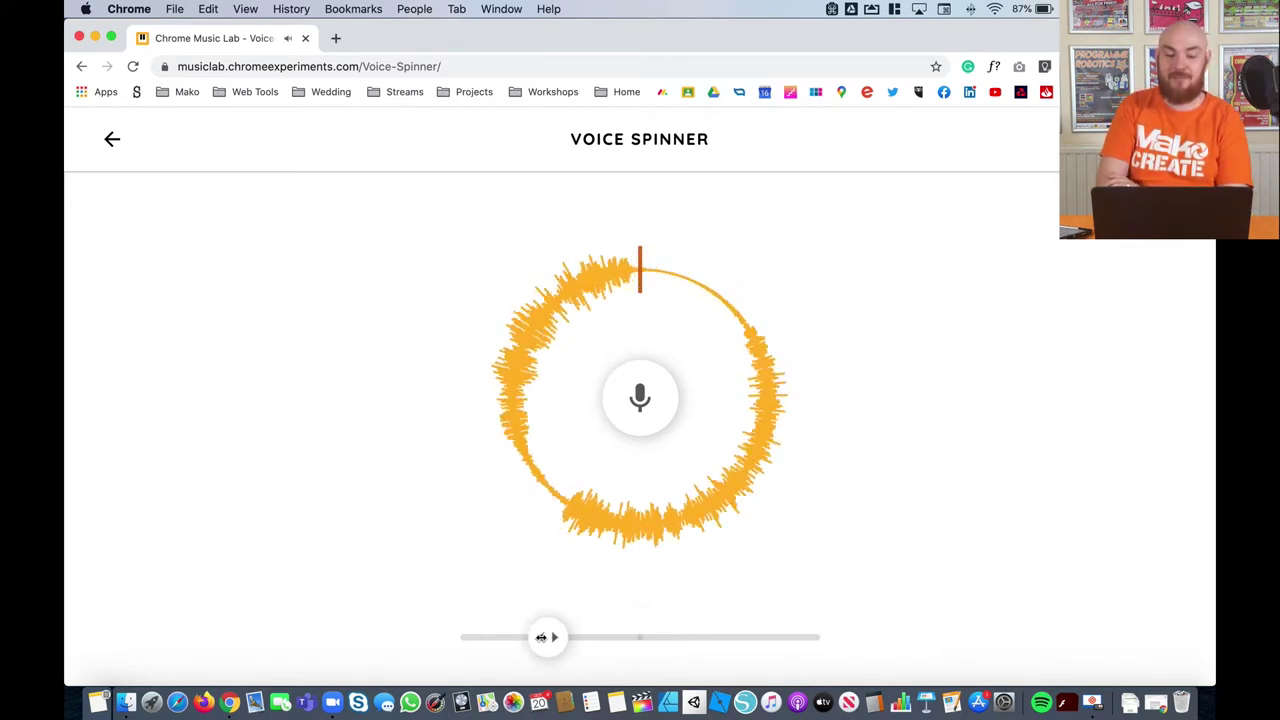
left_click_drag(541, 637, 640, 637)
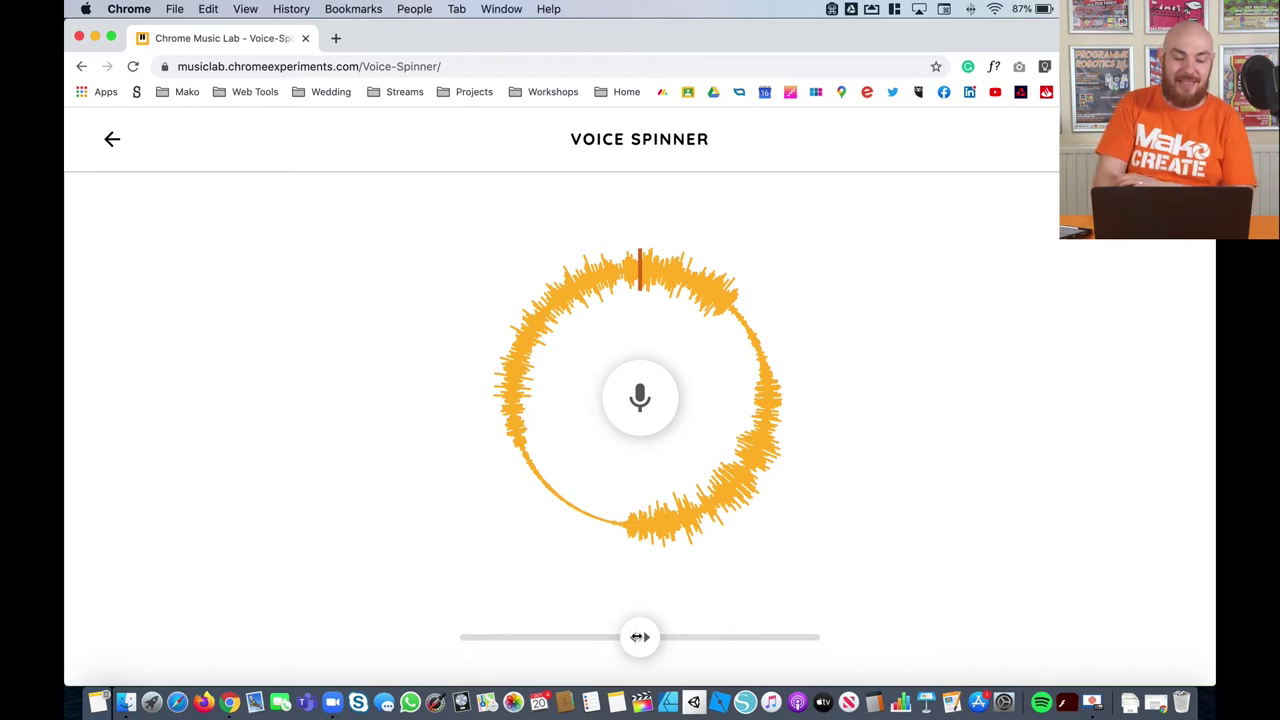
left_click_drag(640, 637, 406, 638)
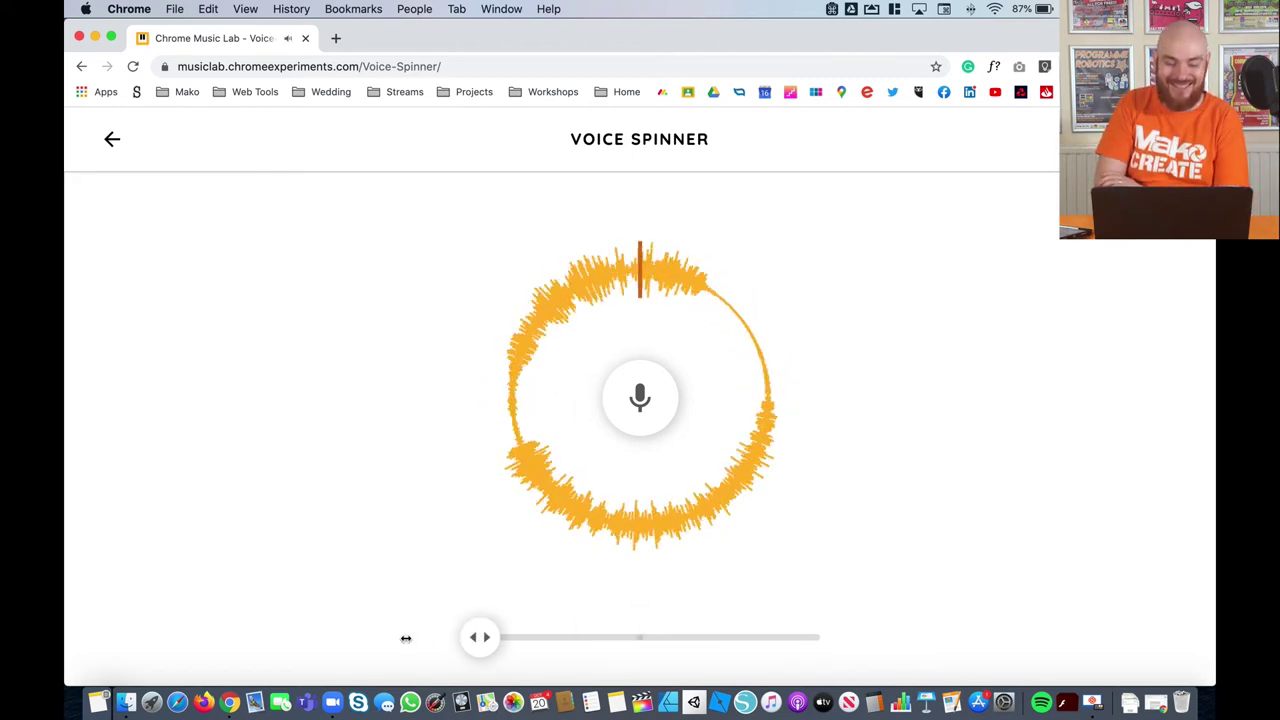
left_click_drag(480, 637, 632, 638)
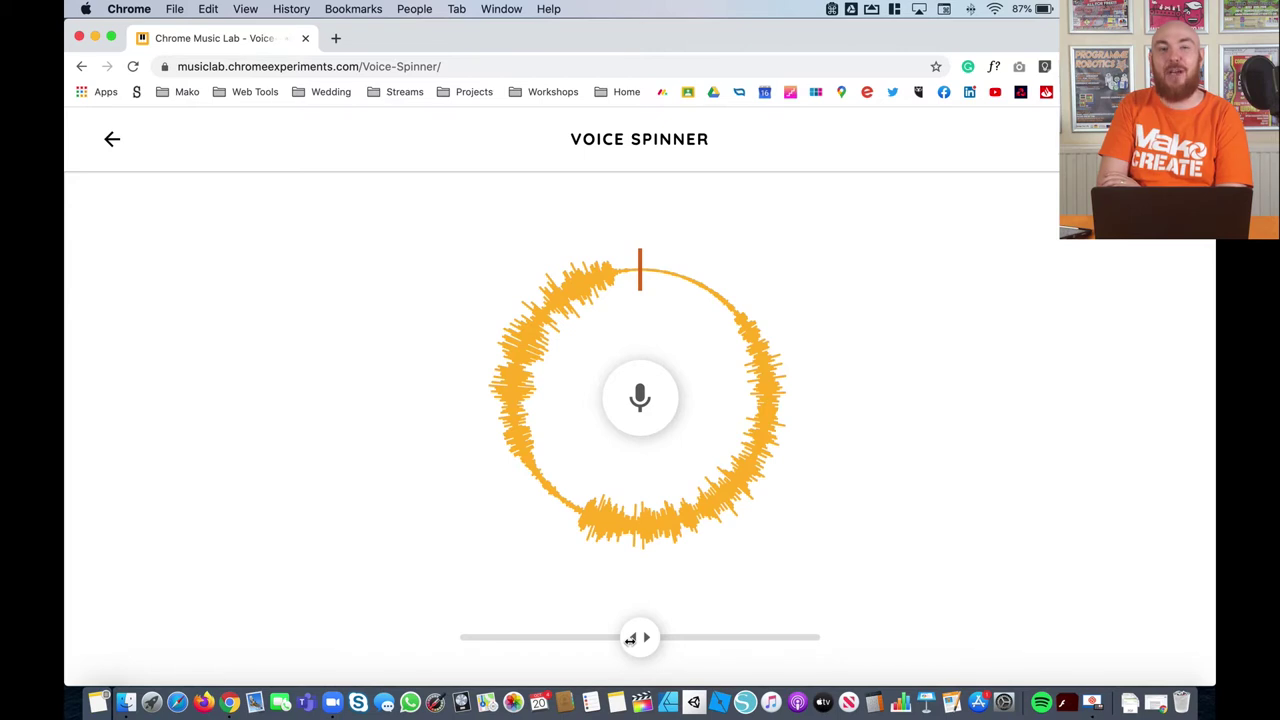
left_click_drag(630, 640, 601, 638)
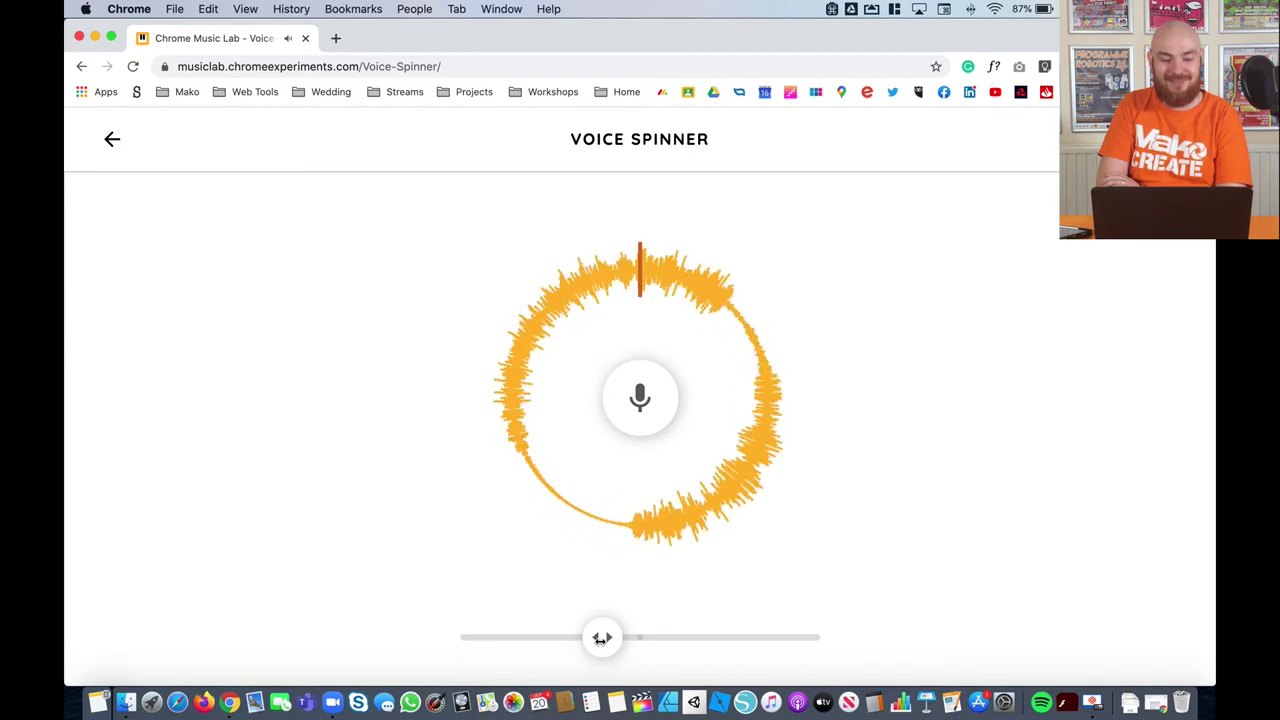
left_click_drag(601, 638, 634, 637)
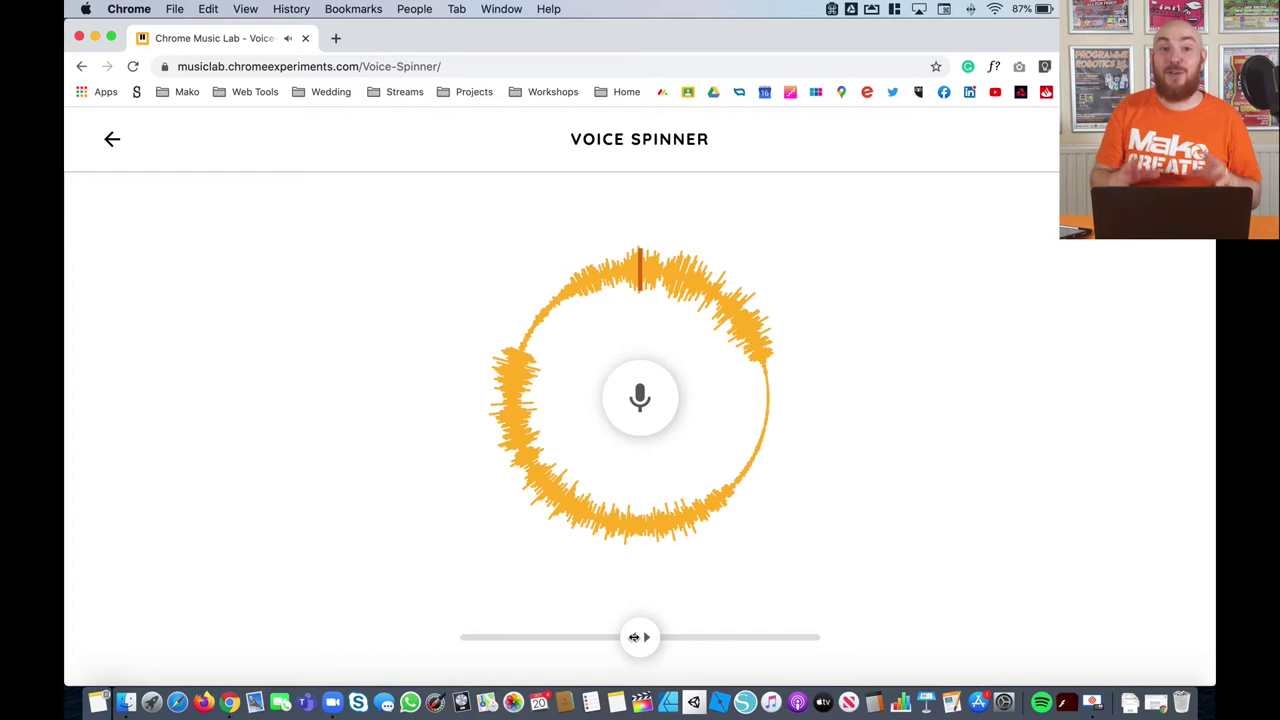
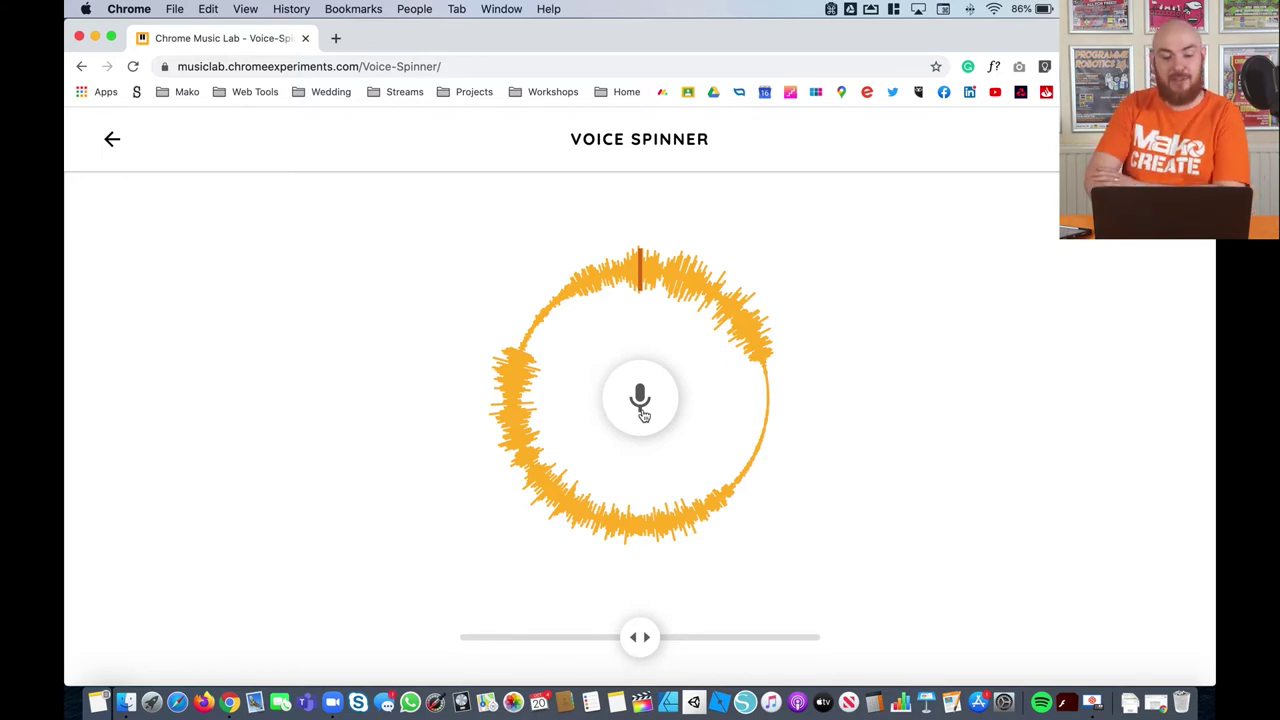
Record a new voice clip and play it forward at a moderate speed before stopping the spinner.
left_click(641, 399)
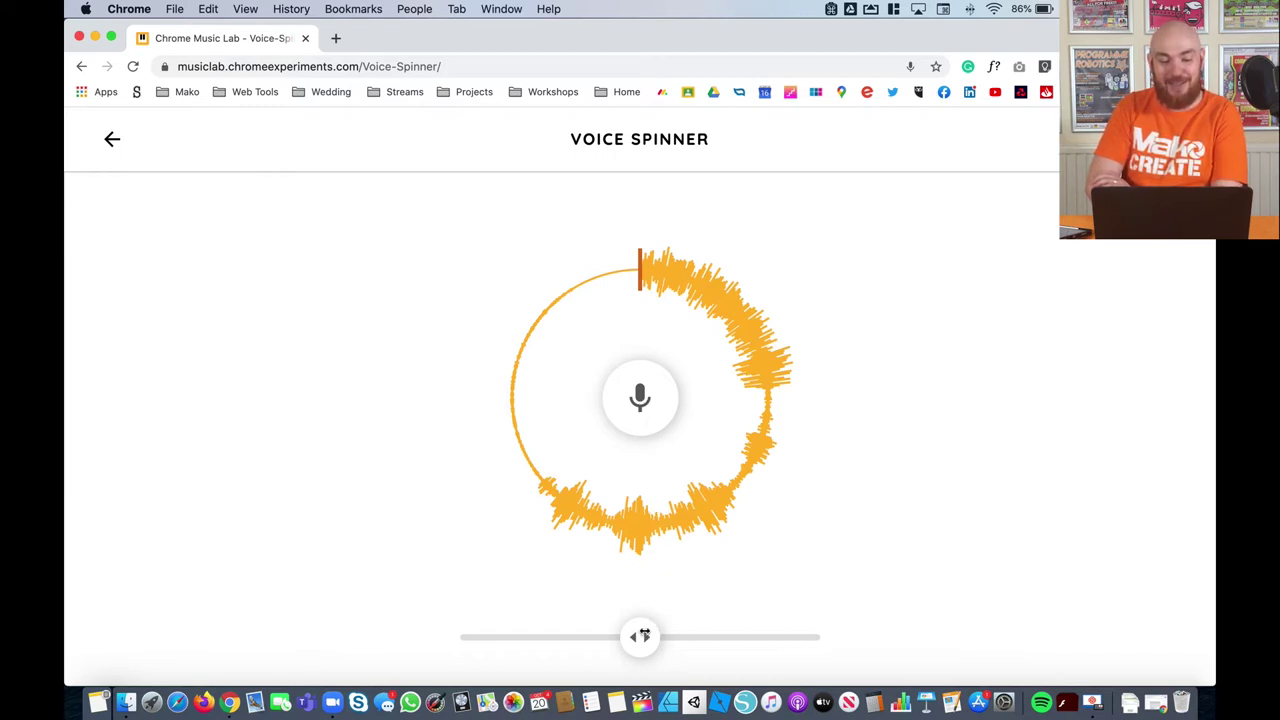
left_click_drag(644, 635, 721, 635)
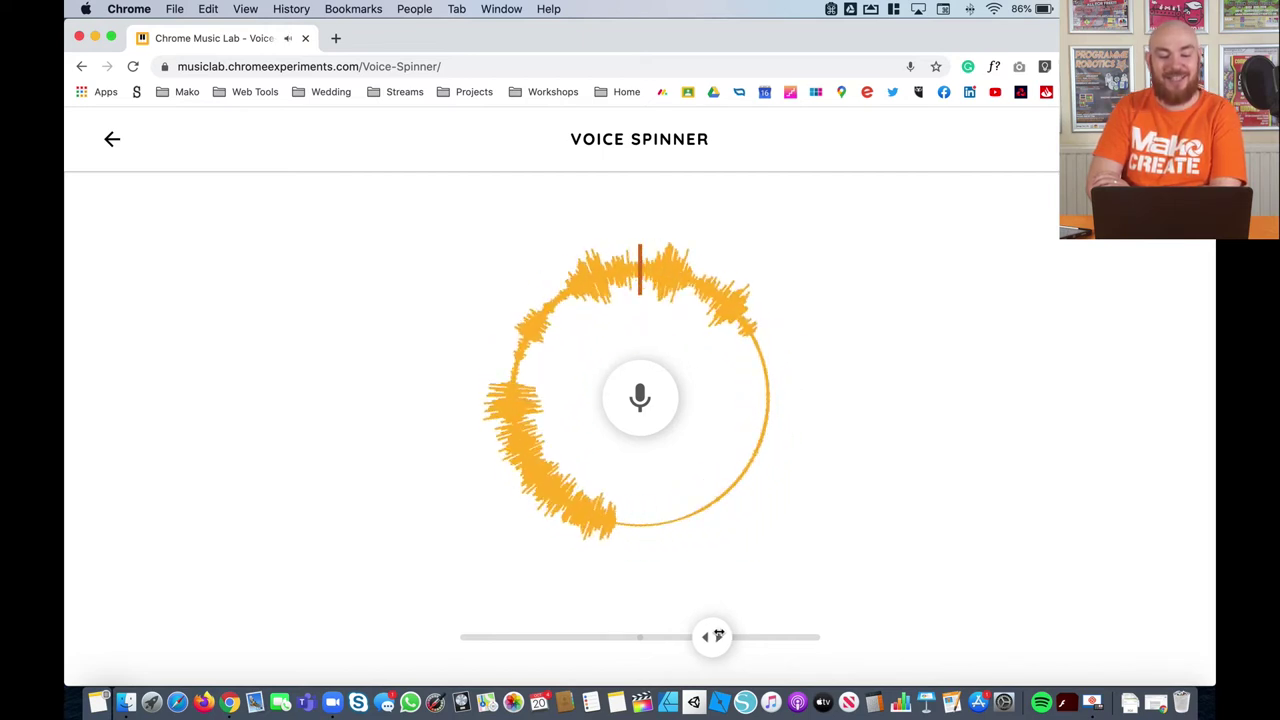
left_click_drag(718, 635, 640, 636)
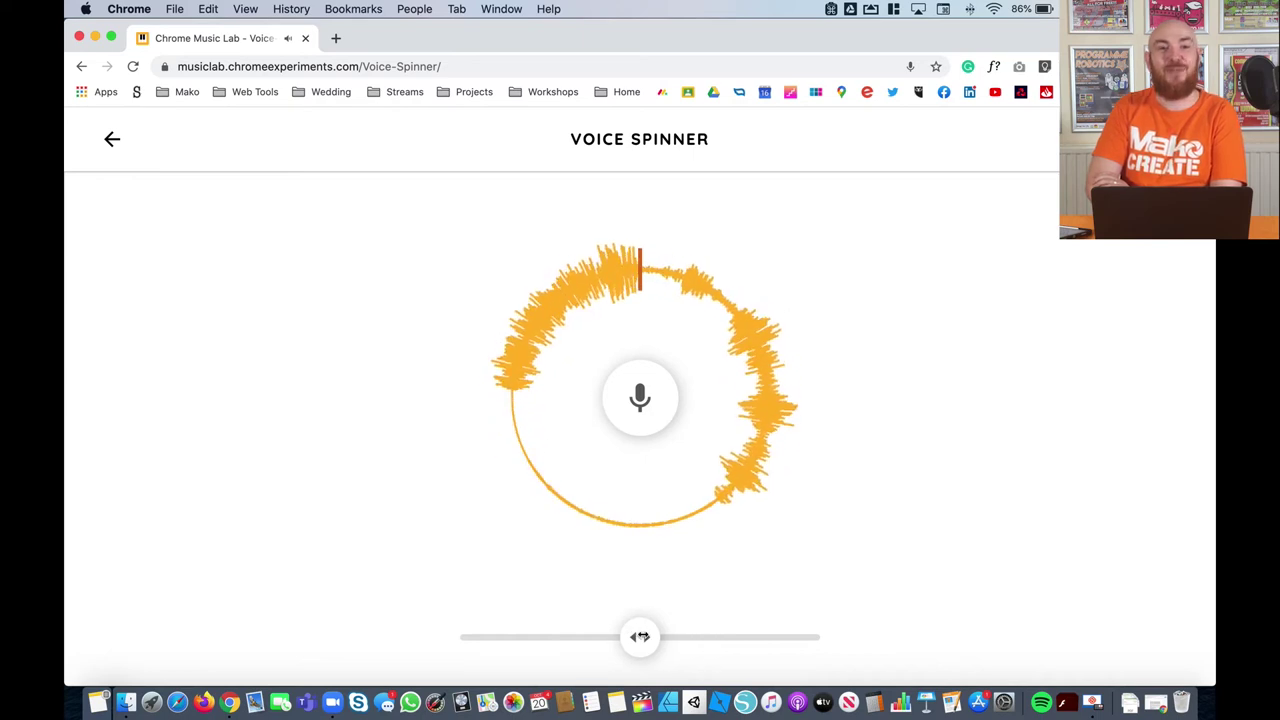
Record another voice clip and play it forward at full speed and at a slow speed, stopping the spinner at the end.
left_click(640, 398)
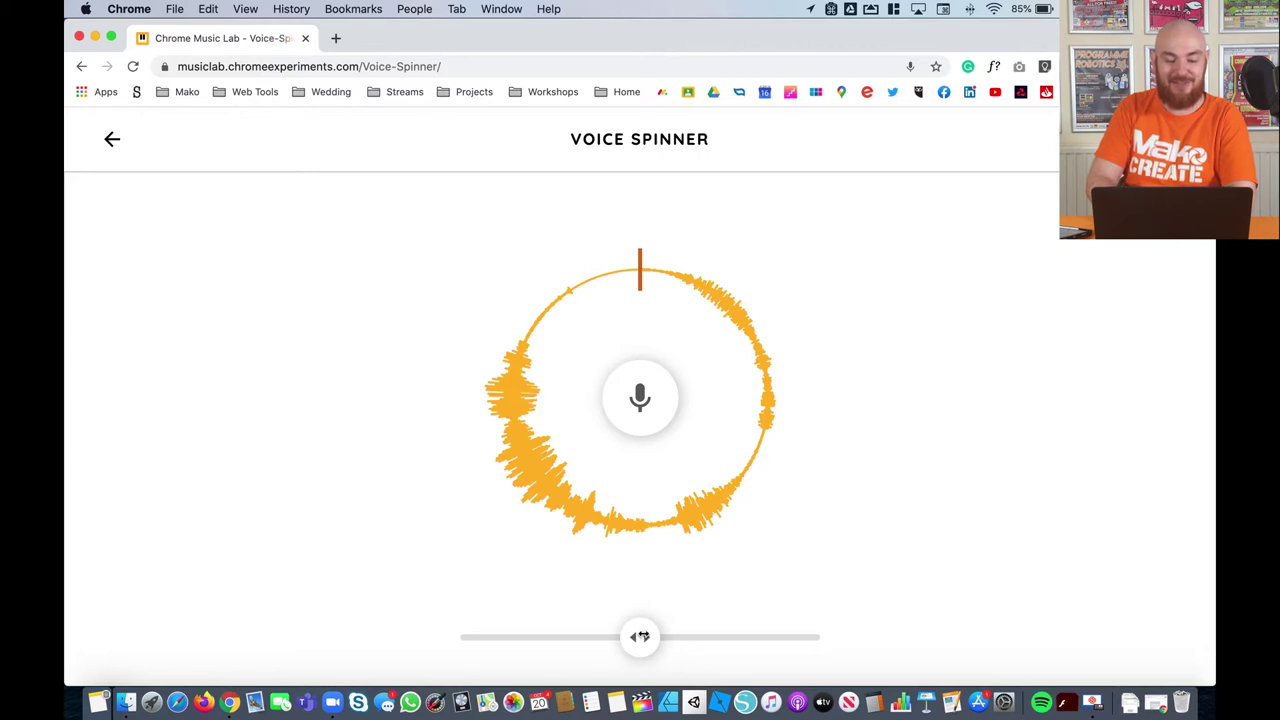
mouse_move(643, 636)
left_mouse_down()
mouse_move(730, 636)
mouse_move(647, 637)
left_mouse_up()
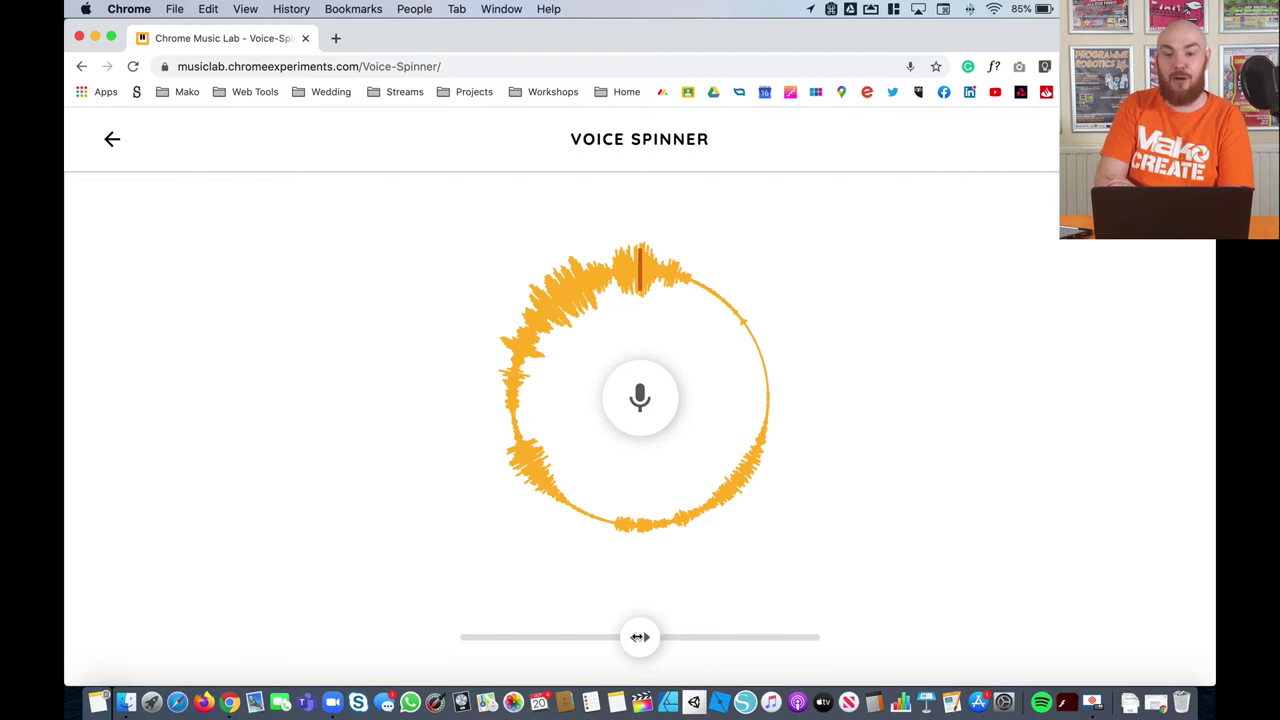
left_click_drag(640, 637, 840, 666)
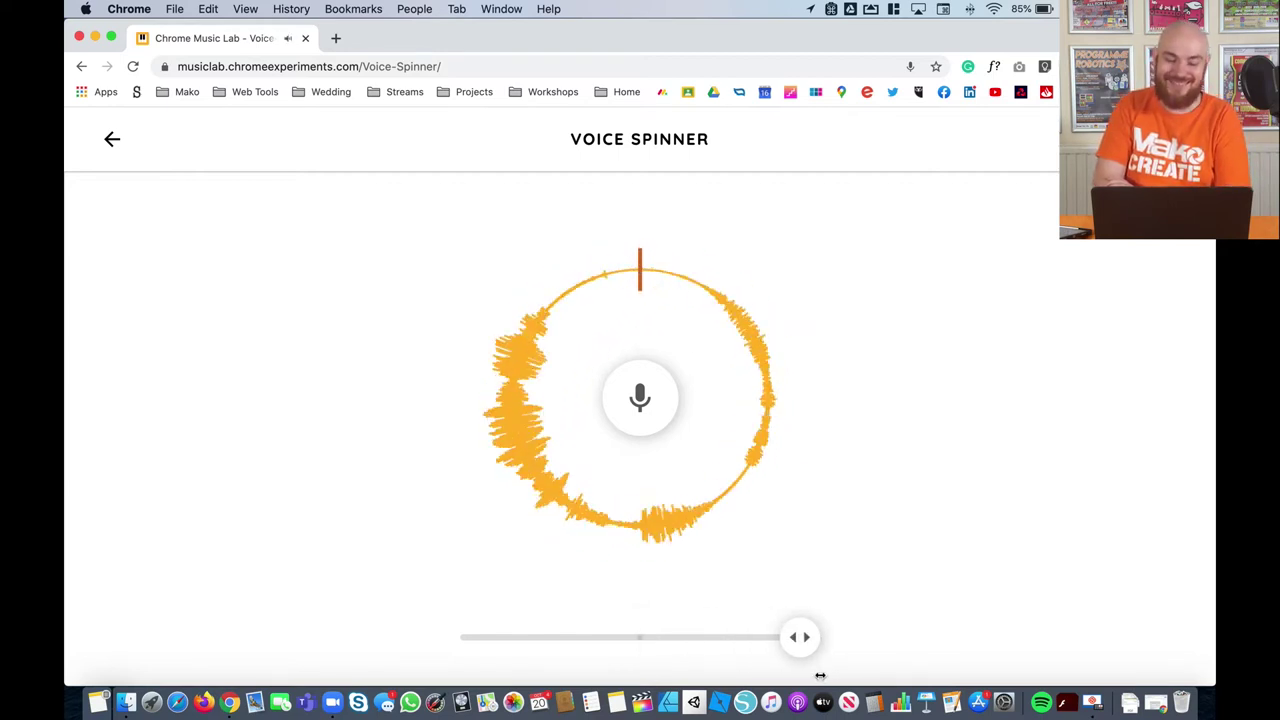
left_click_drag(820, 674, 679, 662)
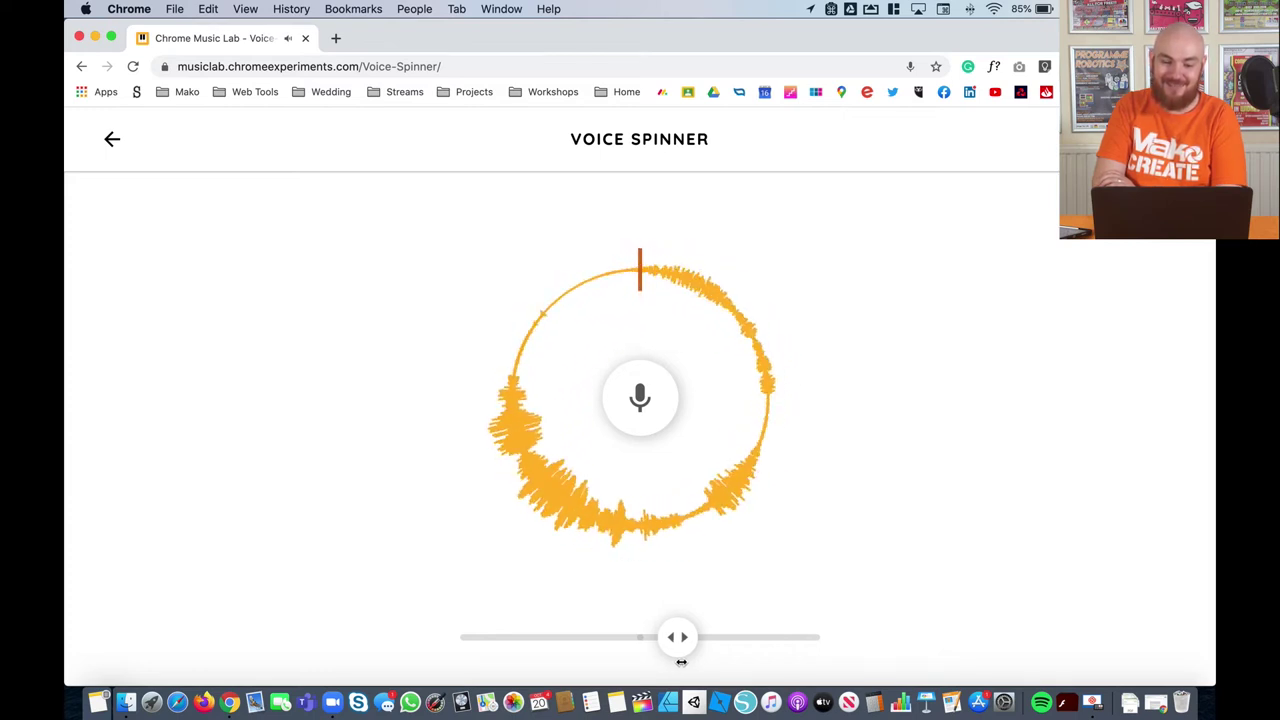
left_click_drag(681, 662, 648, 654)
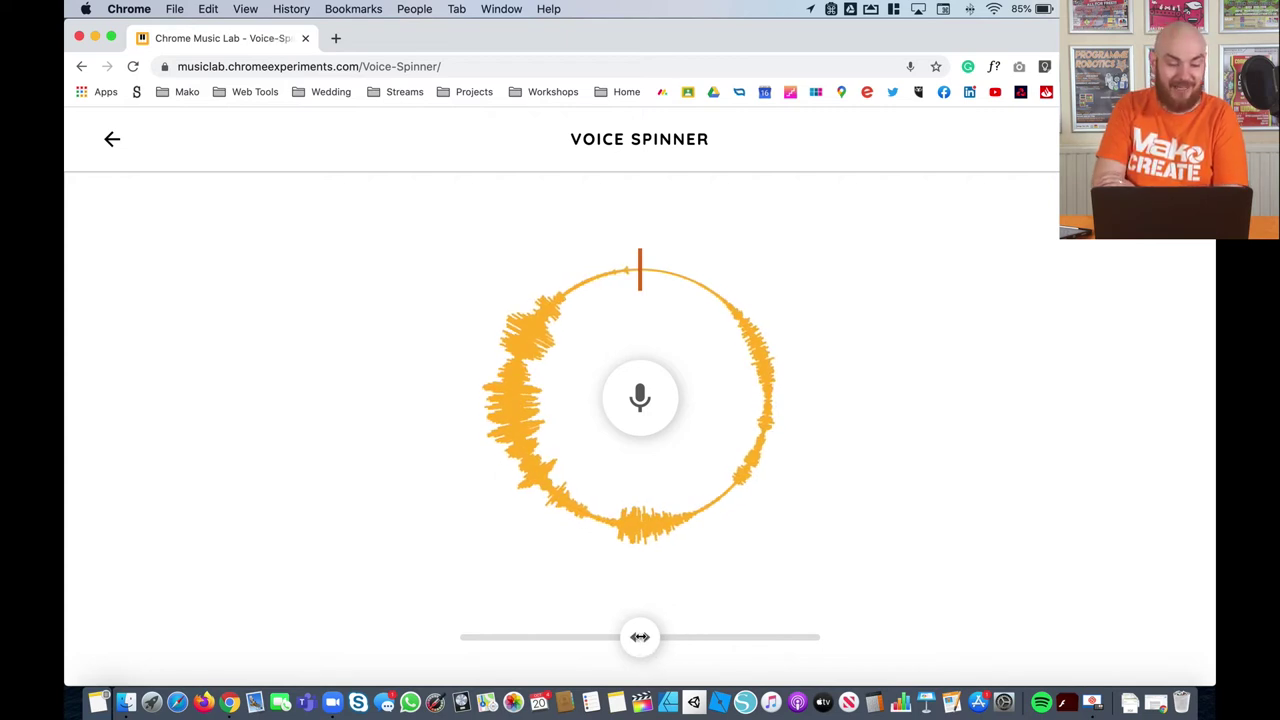
mouse_move(640, 637)
left_mouse_down()
mouse_move(548, 637)
mouse_move(634, 637)
left_mouse_up()
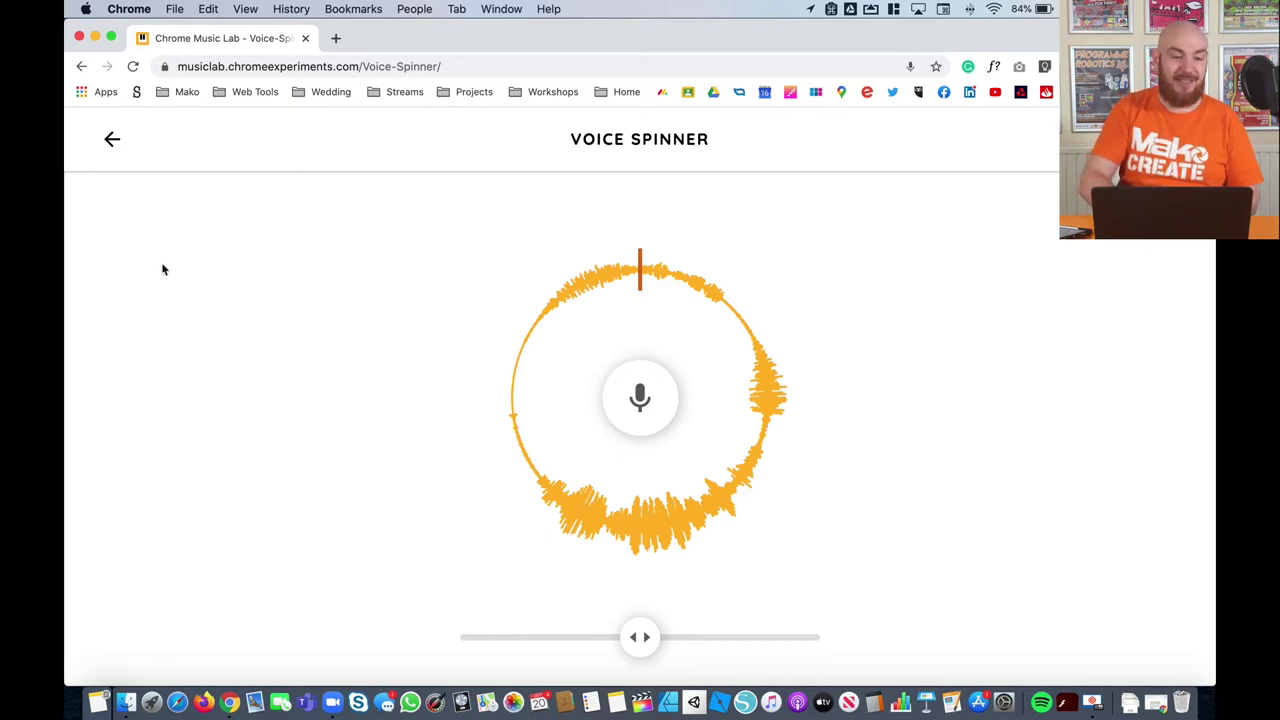
Open the Piano Roll experiment from the experiments overview and play a short part of its piece before pausing it.
left_click(112, 143)
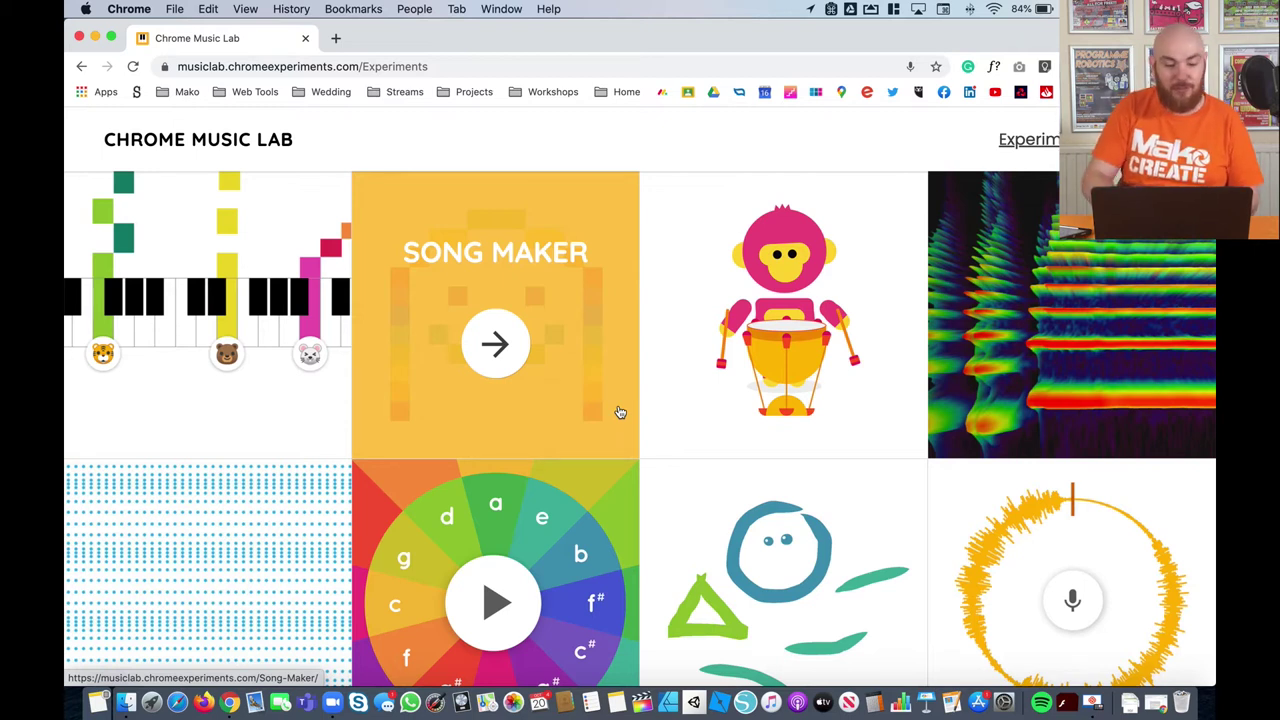
scroll(620, 412, "down", 8)
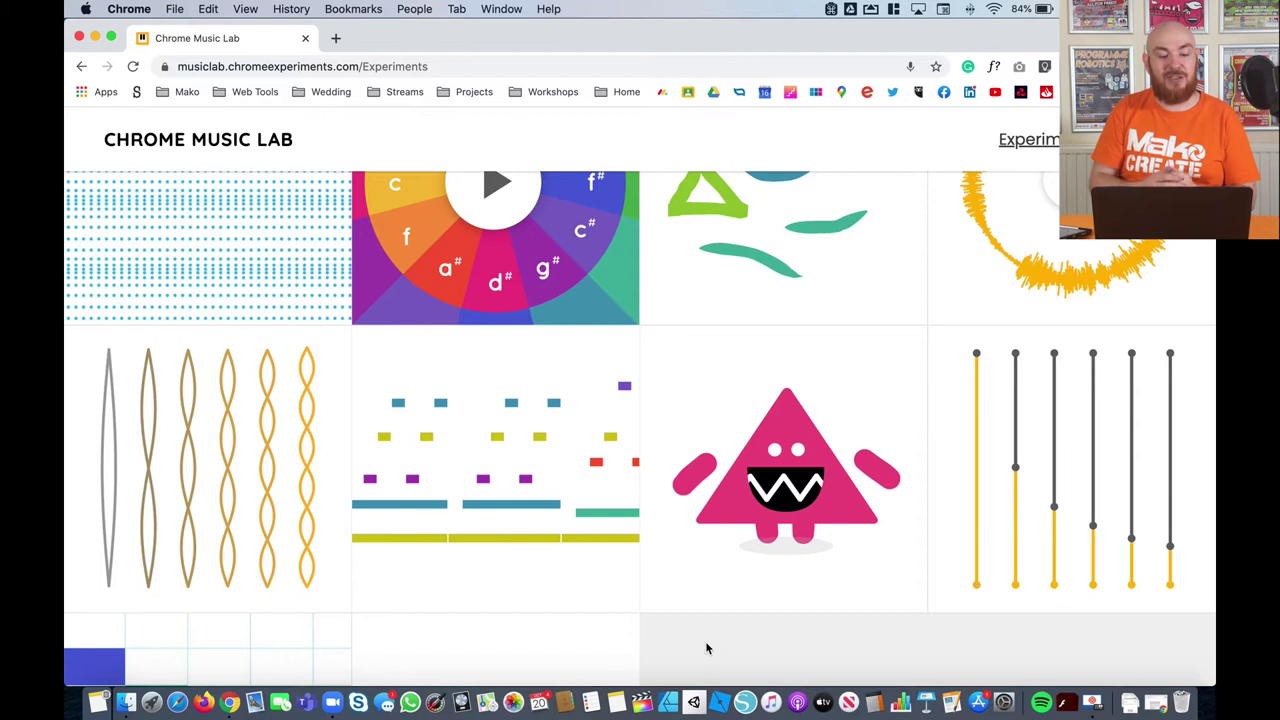
mouse_move(534, 534)
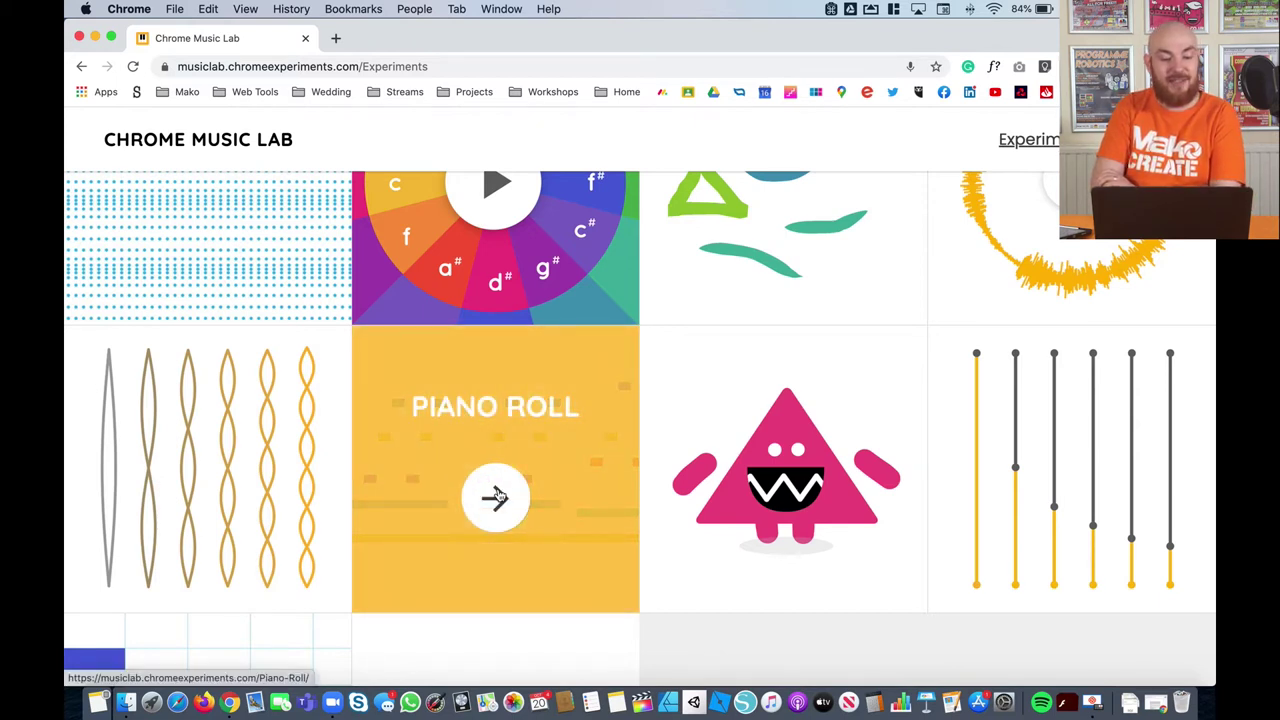
left_click(497, 497)
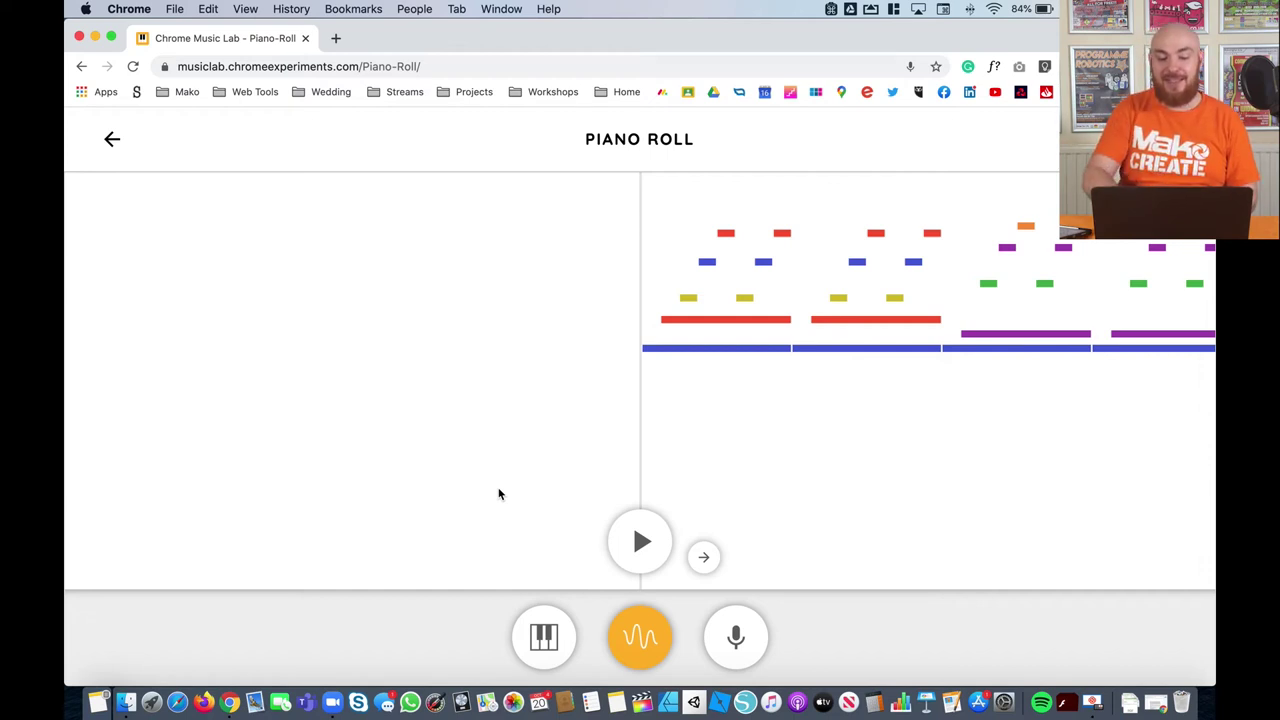
left_click(635, 547)
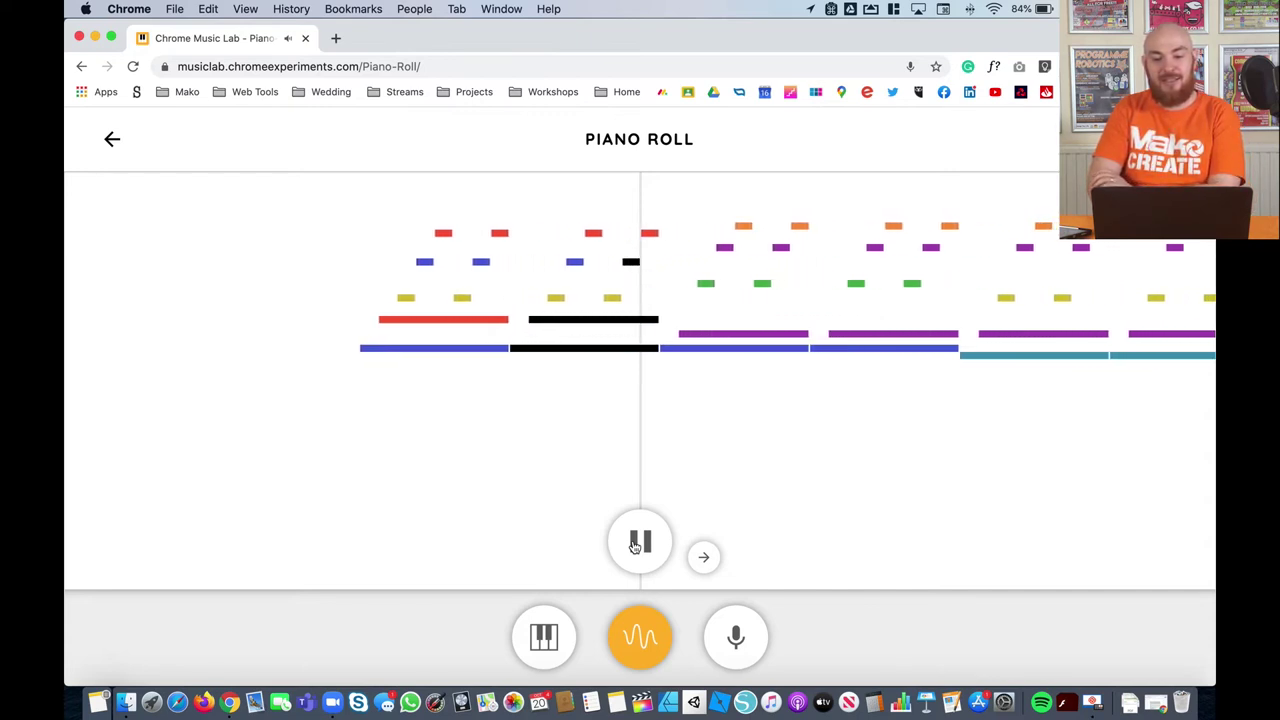
left_click(635, 547)
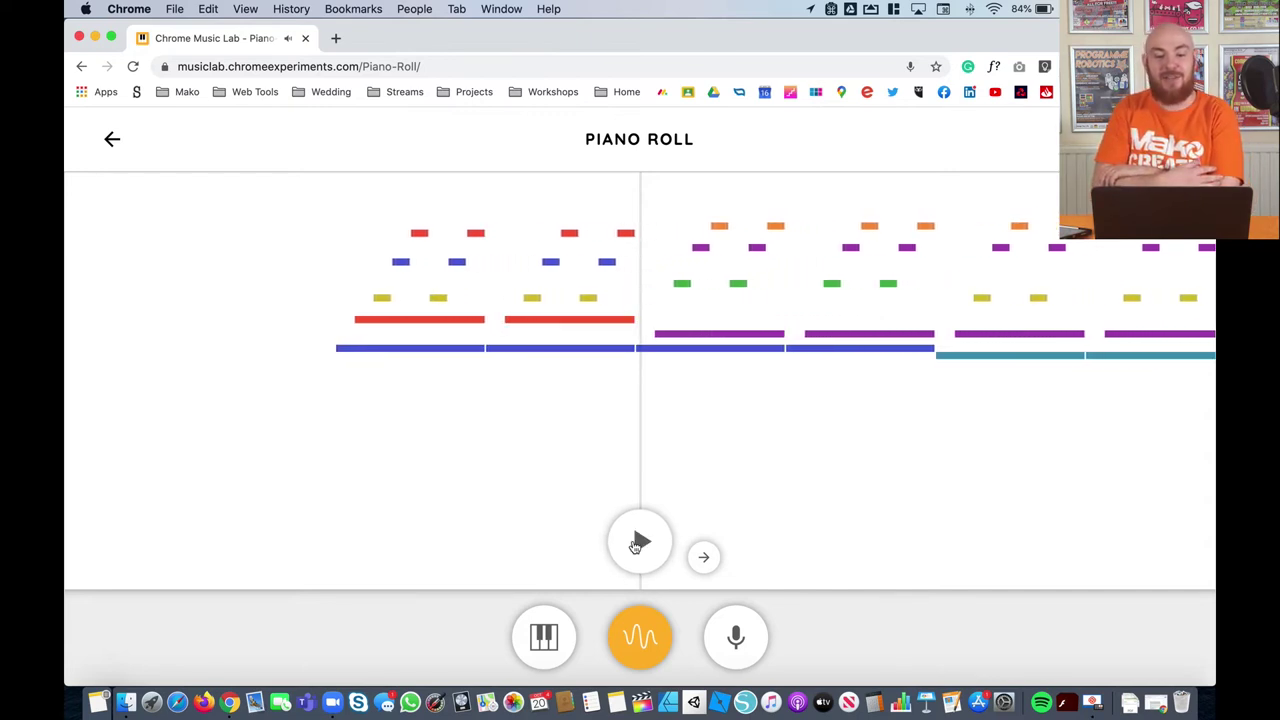
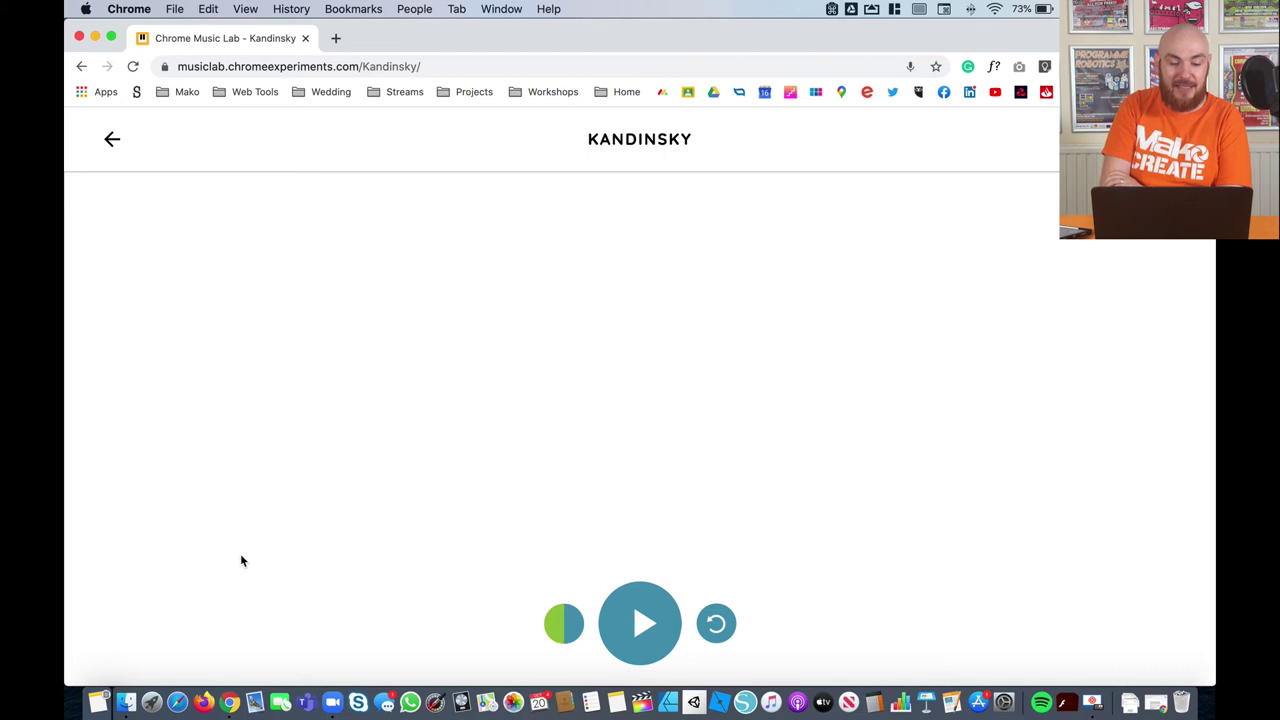
Draw a short curved line in the lower-left area of the blank Kandinsky canvas and trigger its sound several times.
mouse_move(205, 571)
left_mouse_down()
mouse_move(292, 580)
mouse_move(352, 607)
left_mouse_up()
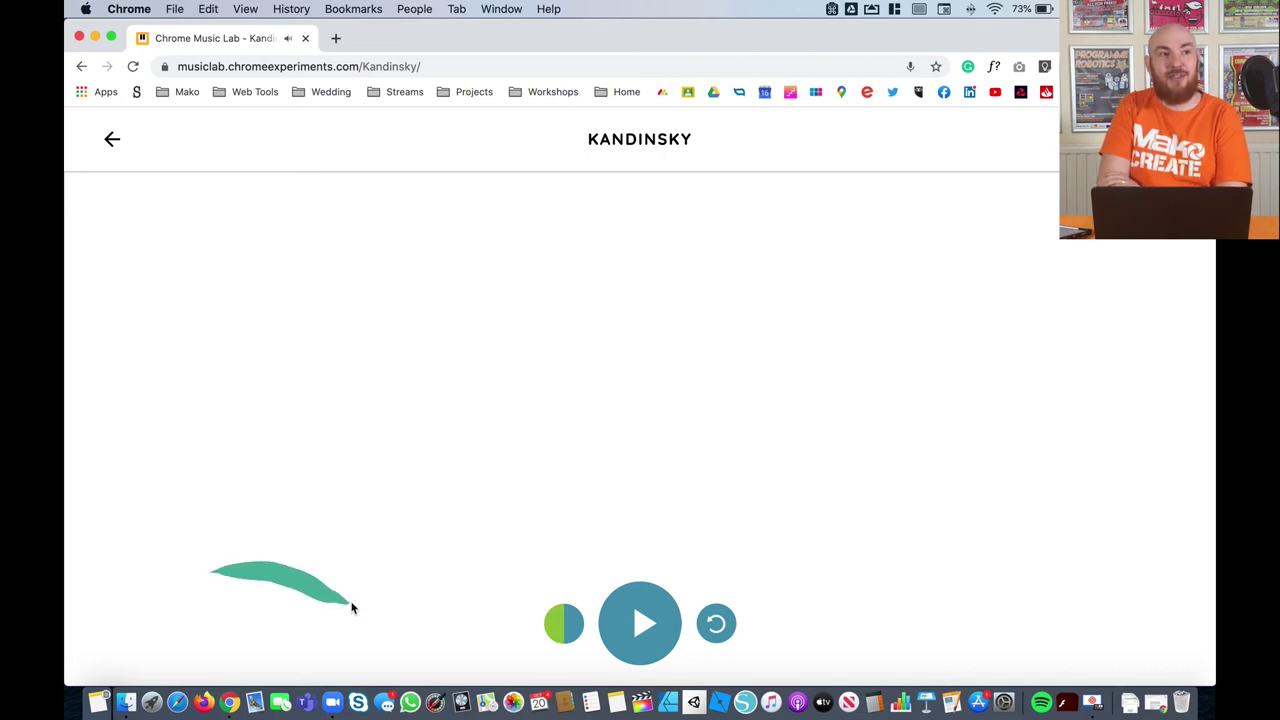
left_click(291, 580)
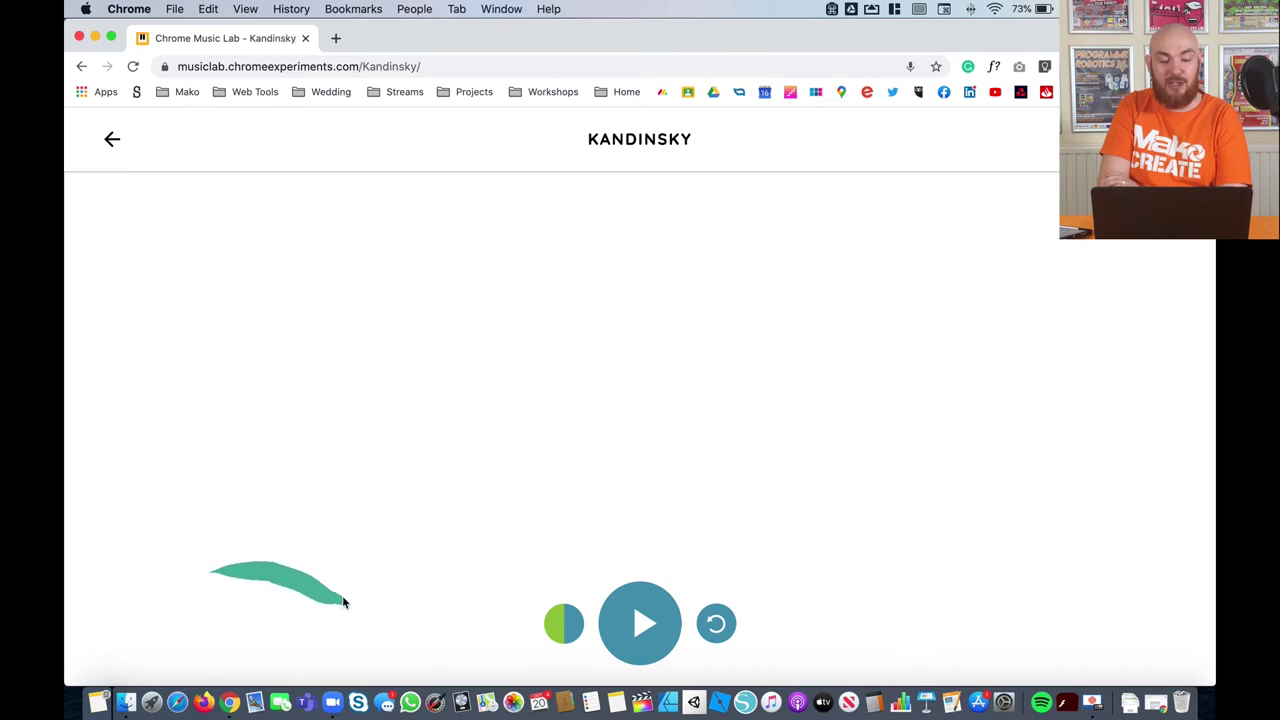
left_click(300, 590)
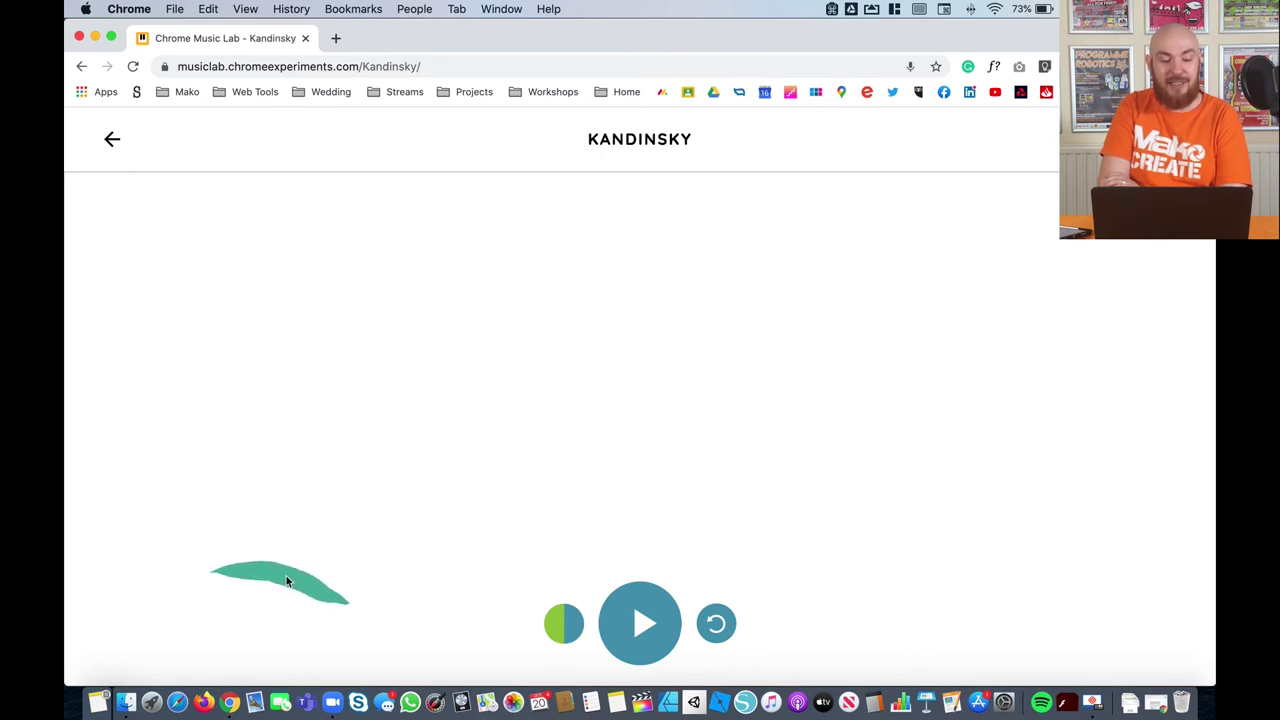
left_click(286, 580)
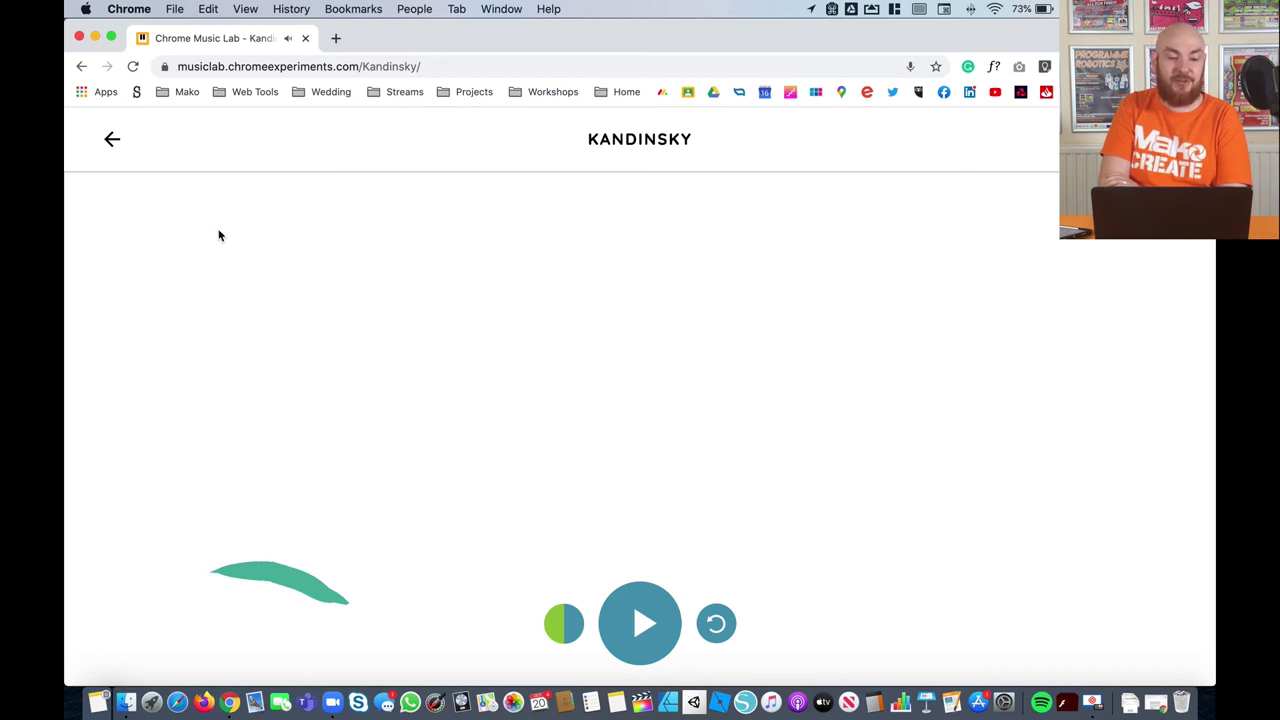
Draw a short line near the canvas's upper-left corner, an S-curve beside it and a triangle near the centre, and trigger the triangle.
left_click_drag(222, 212, 349, 228)
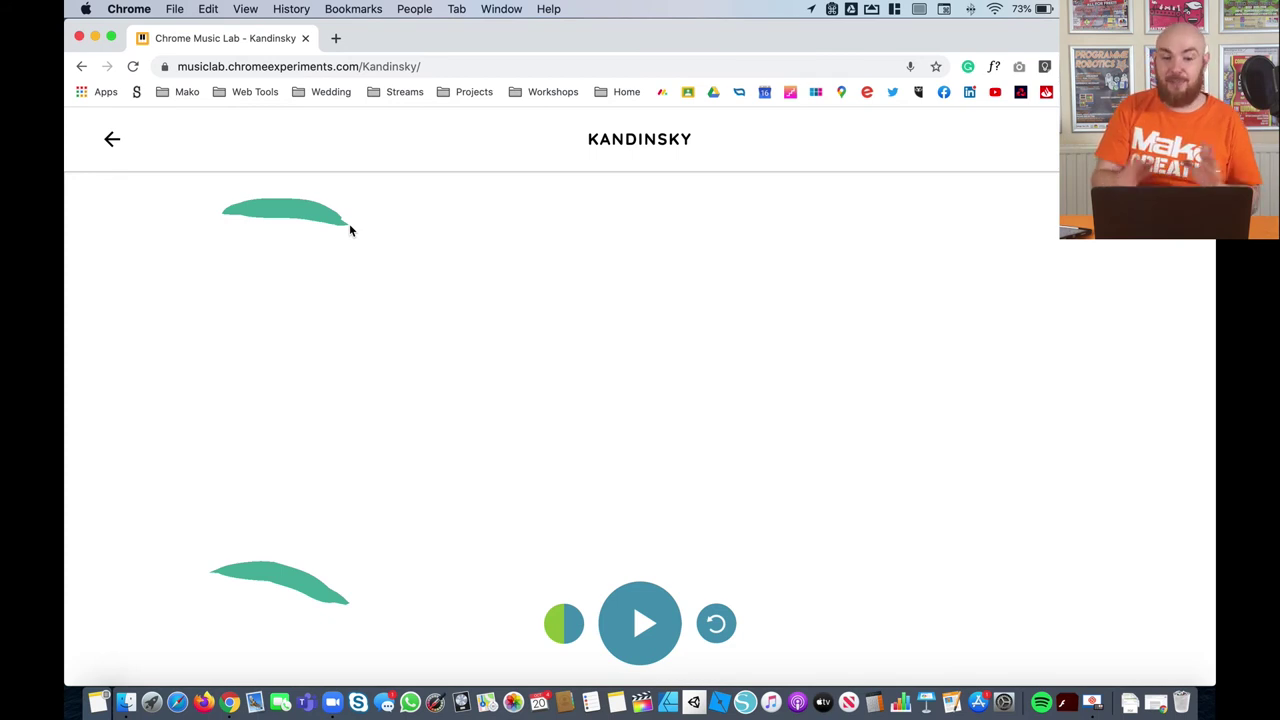
mouse_move(458, 249)
left_mouse_down()
mouse_move(427, 268)
mouse_move(505, 376)
mouse_move(416, 433)
left_mouse_up()
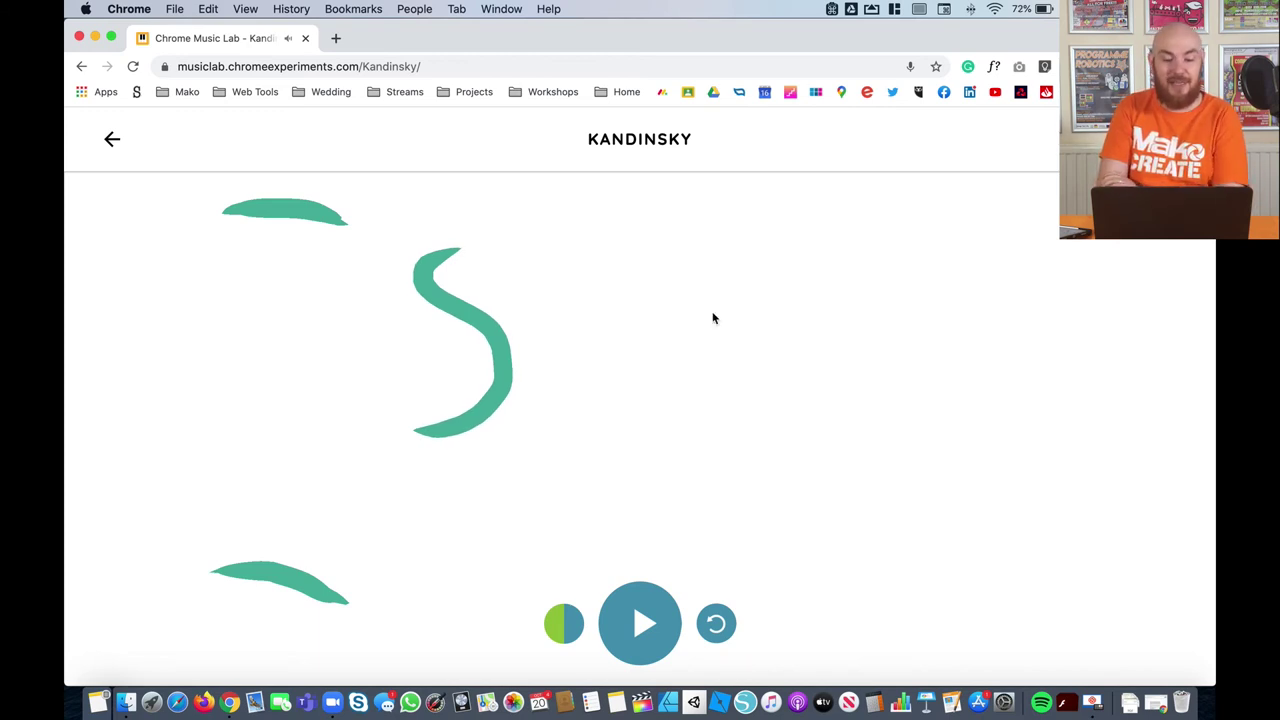
mouse_move(698, 320)
left_mouse_down()
mouse_move(619, 405)
mouse_move(764, 395)
mouse_move(692, 333)
left_mouse_up()
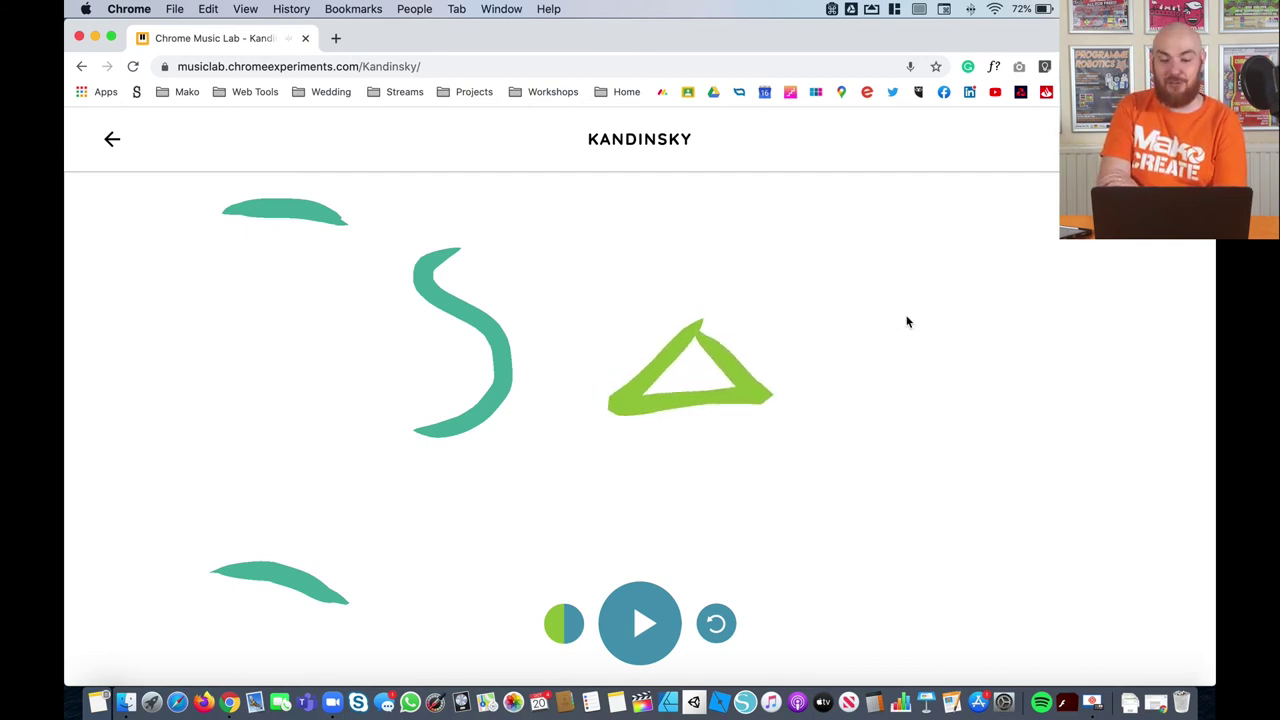
left_click(690, 370)
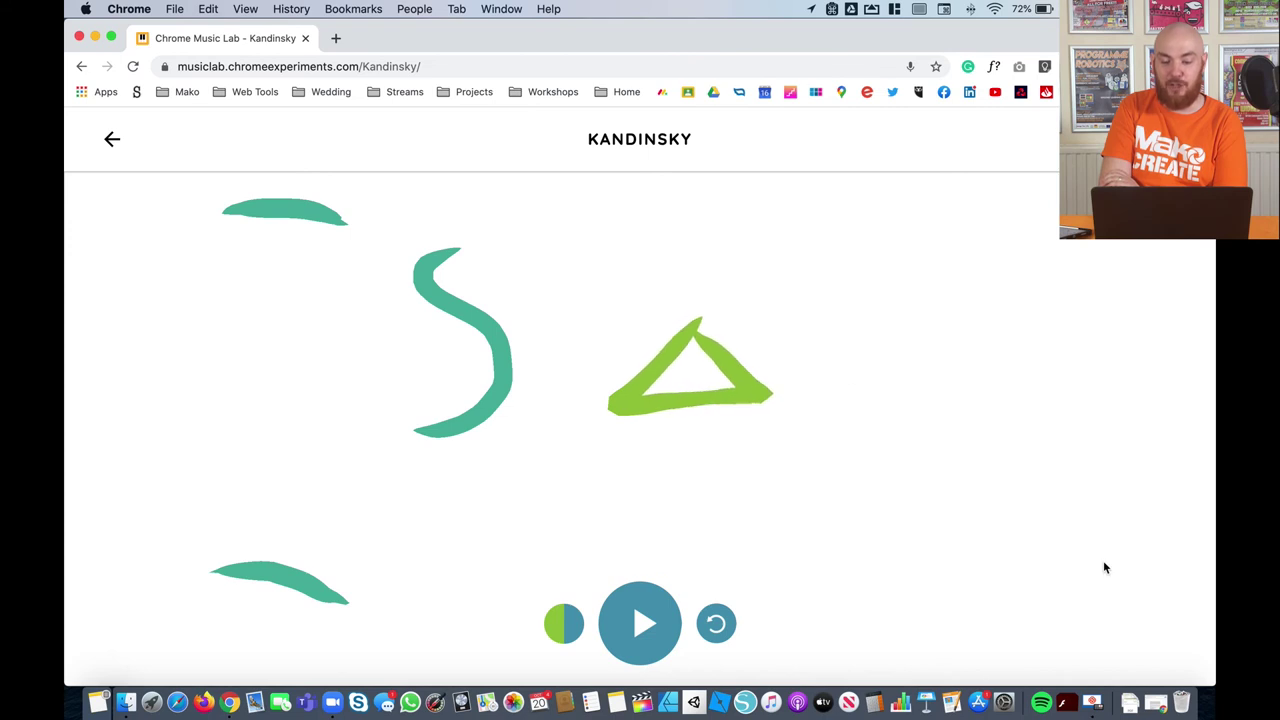
Add two triangles on the canvas's right half and three circles at its left, upper-right and lower-right areas, and play the composition briefly.
mouse_move(943, 512)
left_mouse_down()
mouse_move(882, 613)
mouse_move(993, 596)
mouse_move(936, 516)
left_mouse_up()
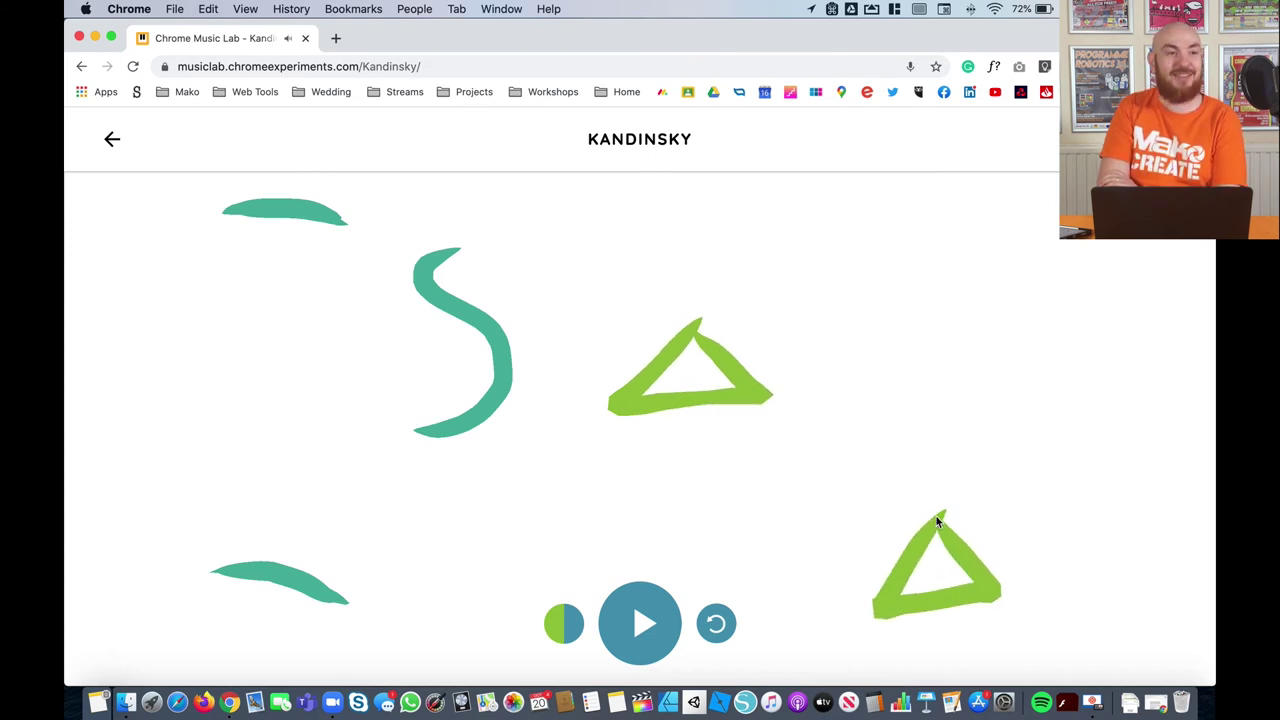
mouse_move(1040, 224)
left_mouse_down()
mouse_move(1143, 286)
mouse_move(1050, 232)
left_mouse_up()
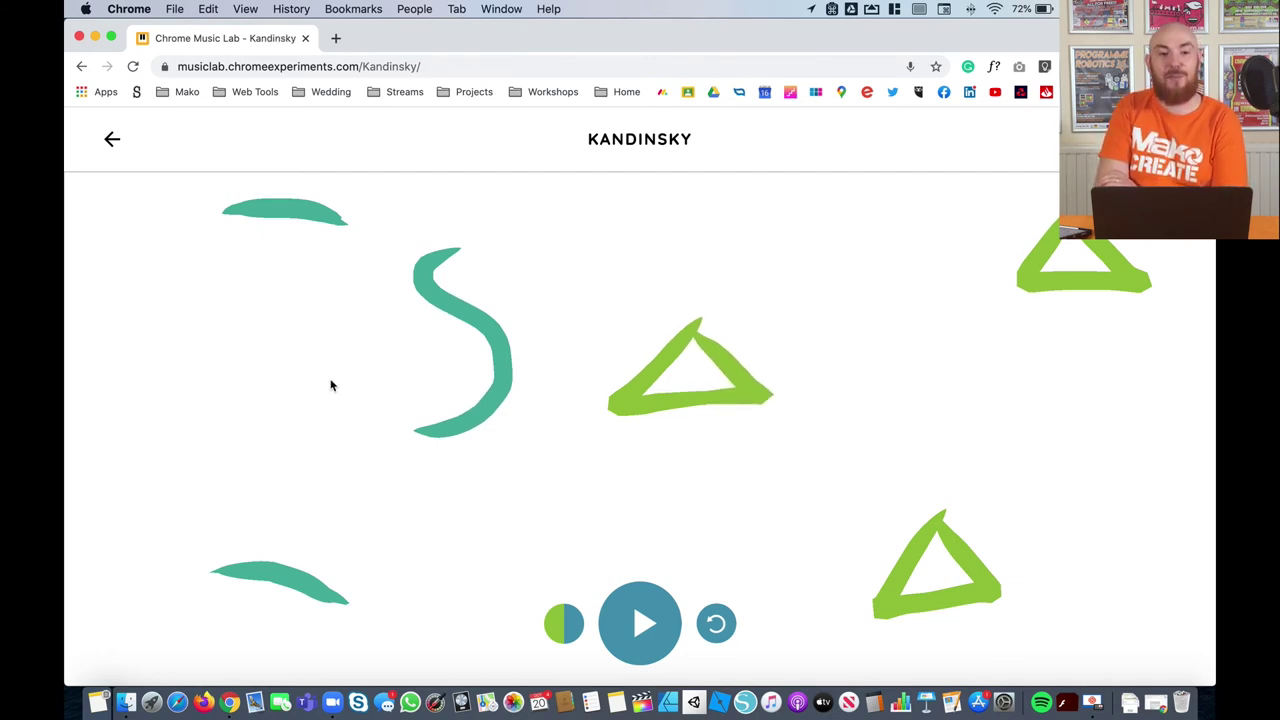
mouse_move(245, 351)
left_mouse_down()
mouse_move(175, 364)
mouse_move(155, 408)
mouse_move(166, 444)
mouse_move(226, 476)
mouse_move(279, 450)
mouse_move(297, 414)
mouse_move(237, 350)
left_mouse_up()
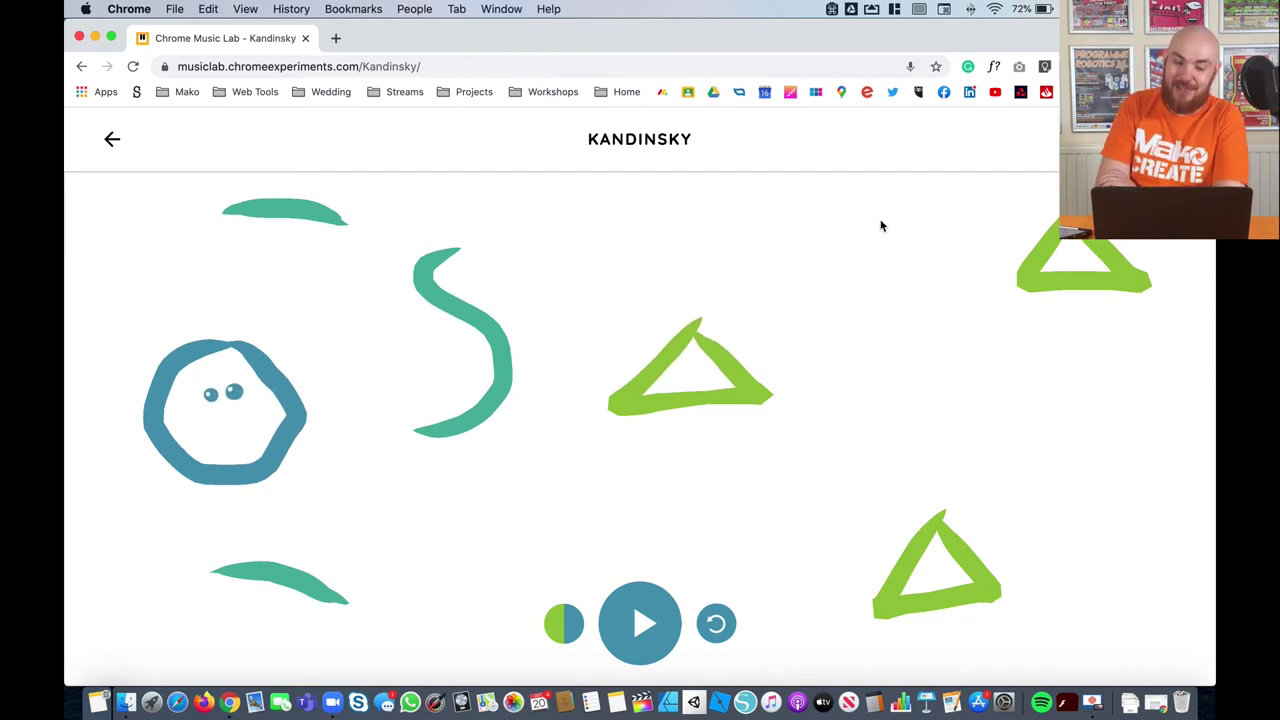
mouse_move(869, 203)
left_mouse_down()
mouse_move(815, 243)
mouse_move(850, 331)
mouse_move(924, 303)
mouse_move(915, 241)
mouse_move(854, 216)
left_mouse_up()
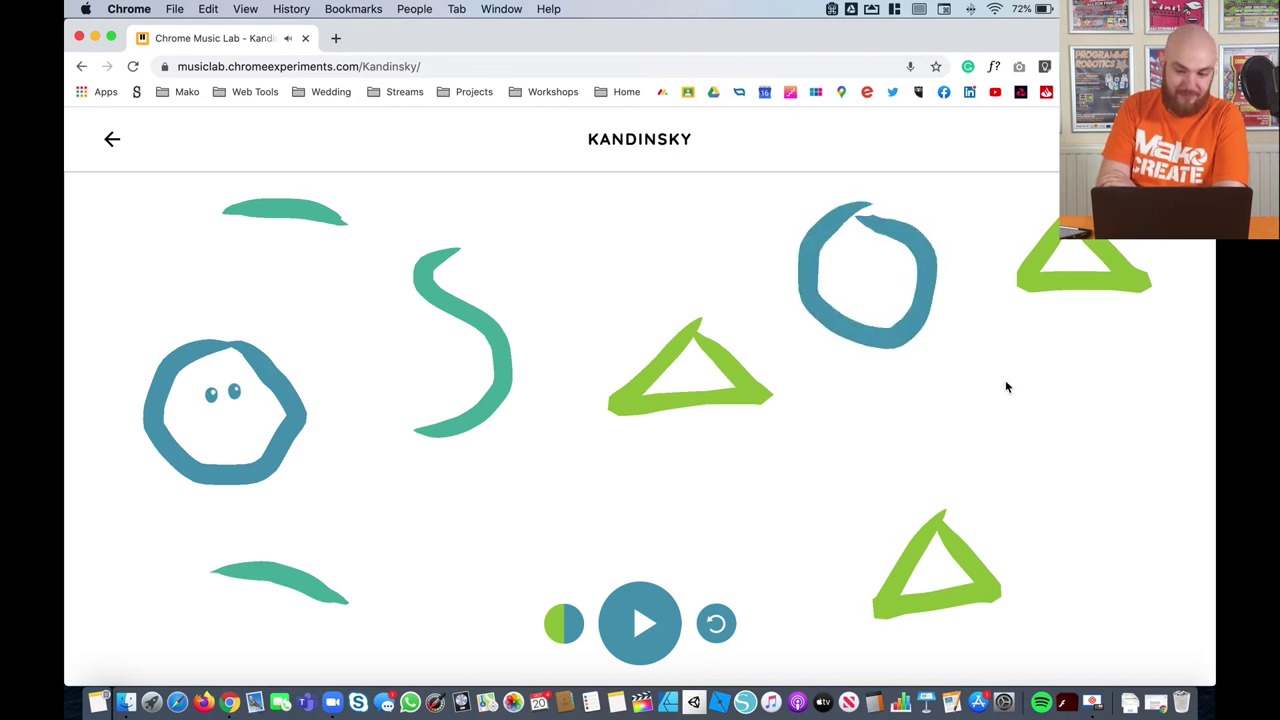
mouse_move(1064, 488)
left_mouse_down()
mouse_move(1083, 631)
mouse_move(1177, 554)
mouse_move(1062, 498)
left_mouse_up()
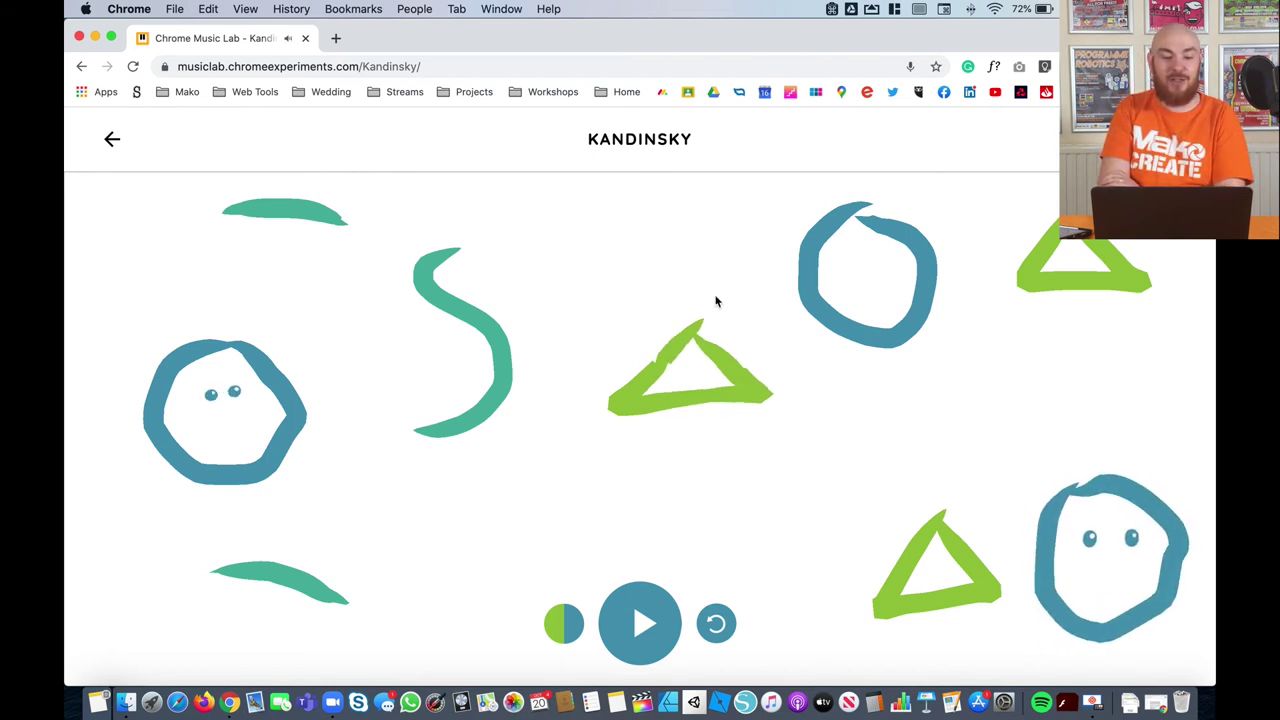
left_click(641, 624)
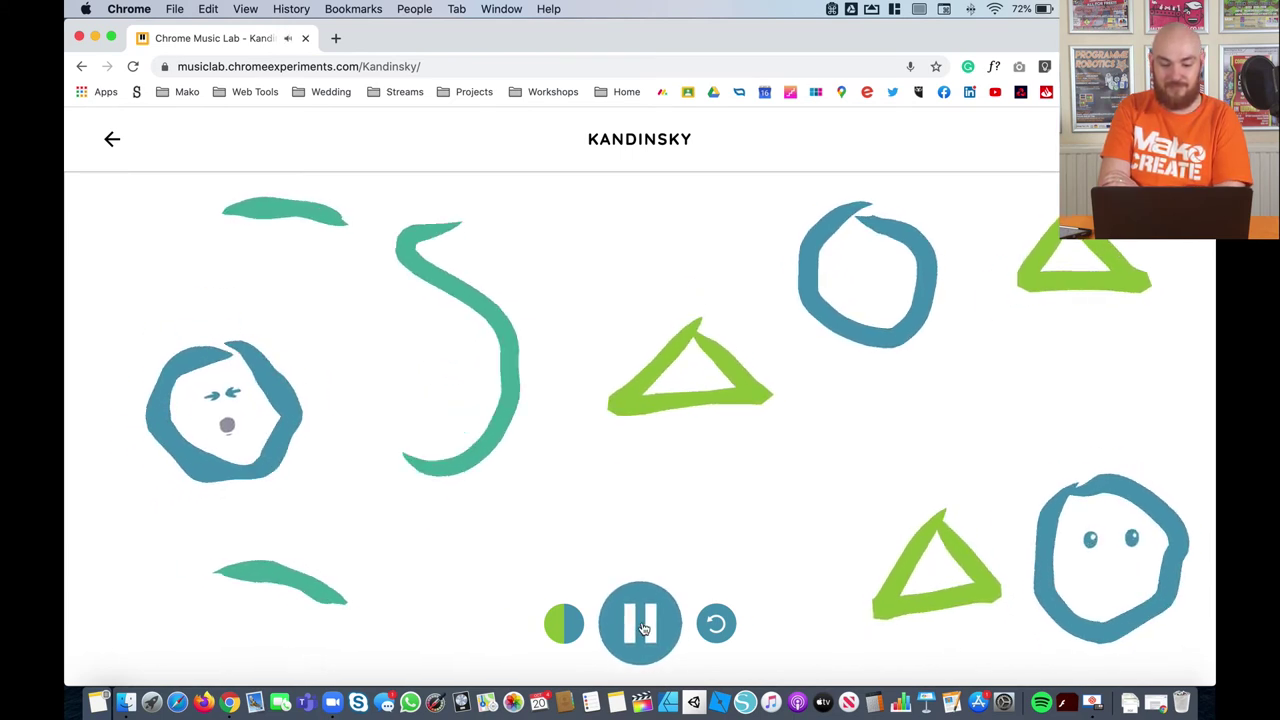
left_click(641, 624)
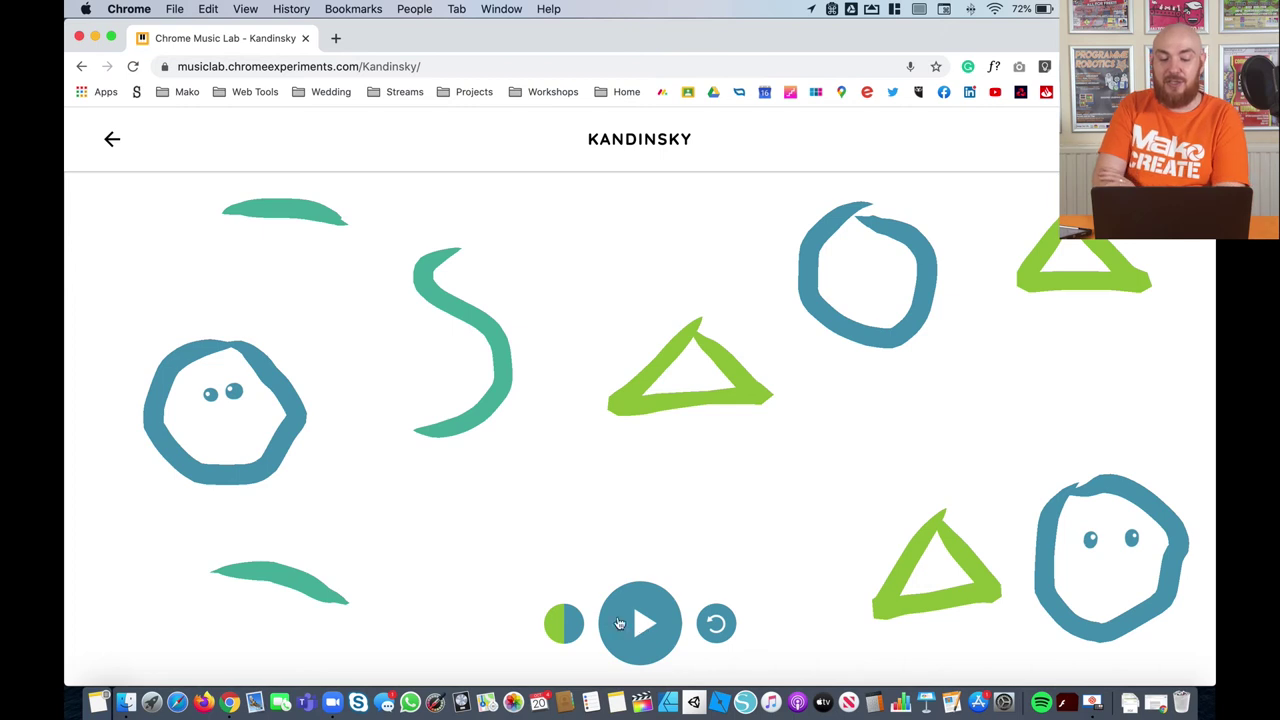
Switch the drawing to the red-and-yellow sound palette and play it briefly before pausing.
left_click(570, 622)
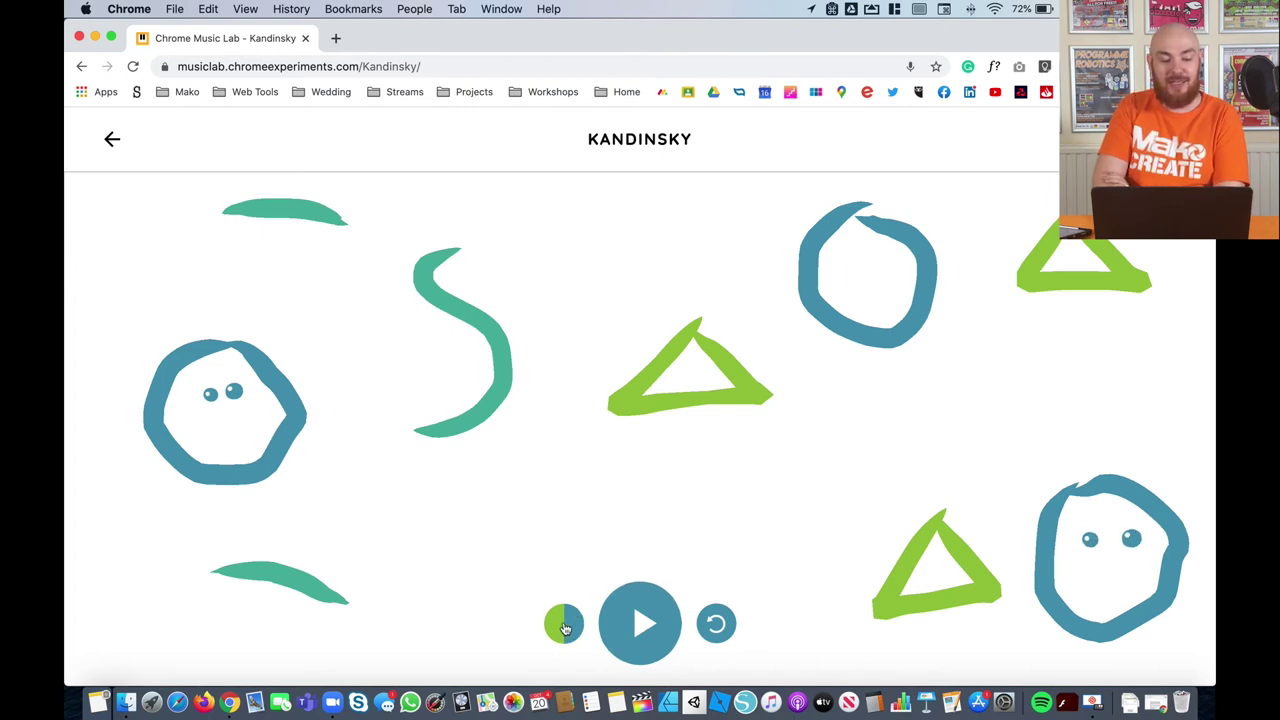
left_click(566, 622)
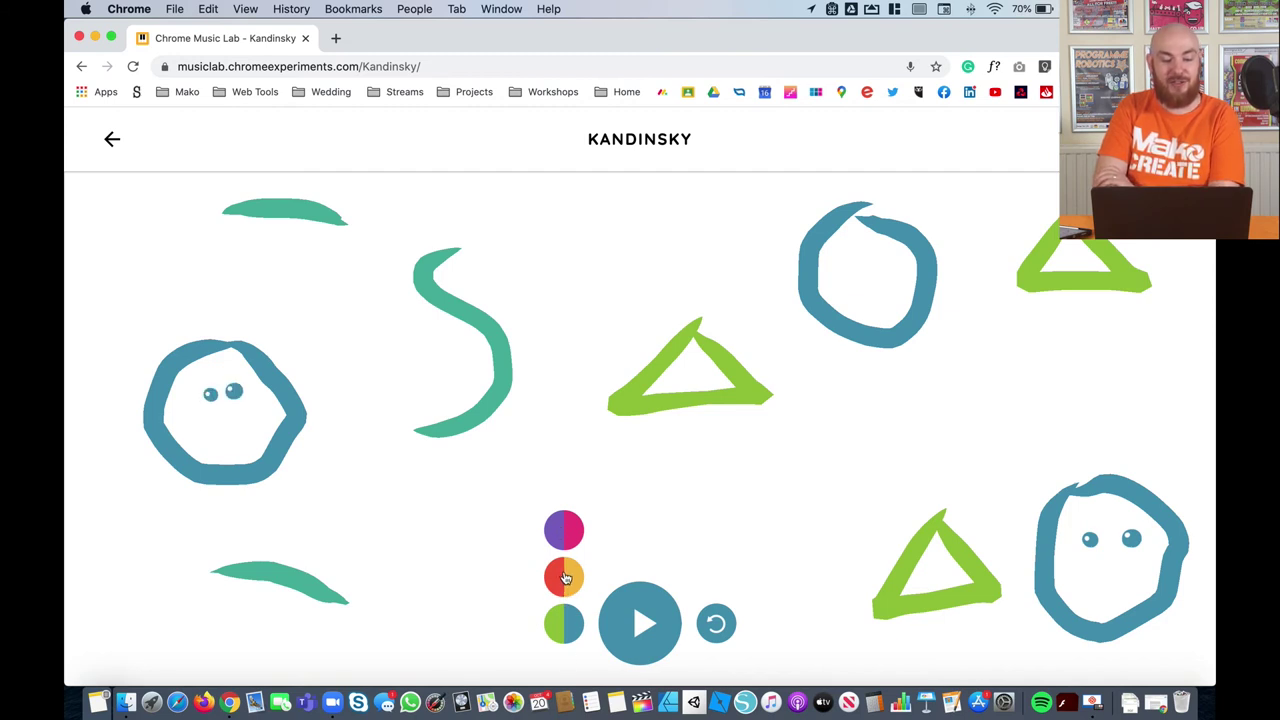
left_click(564, 578)
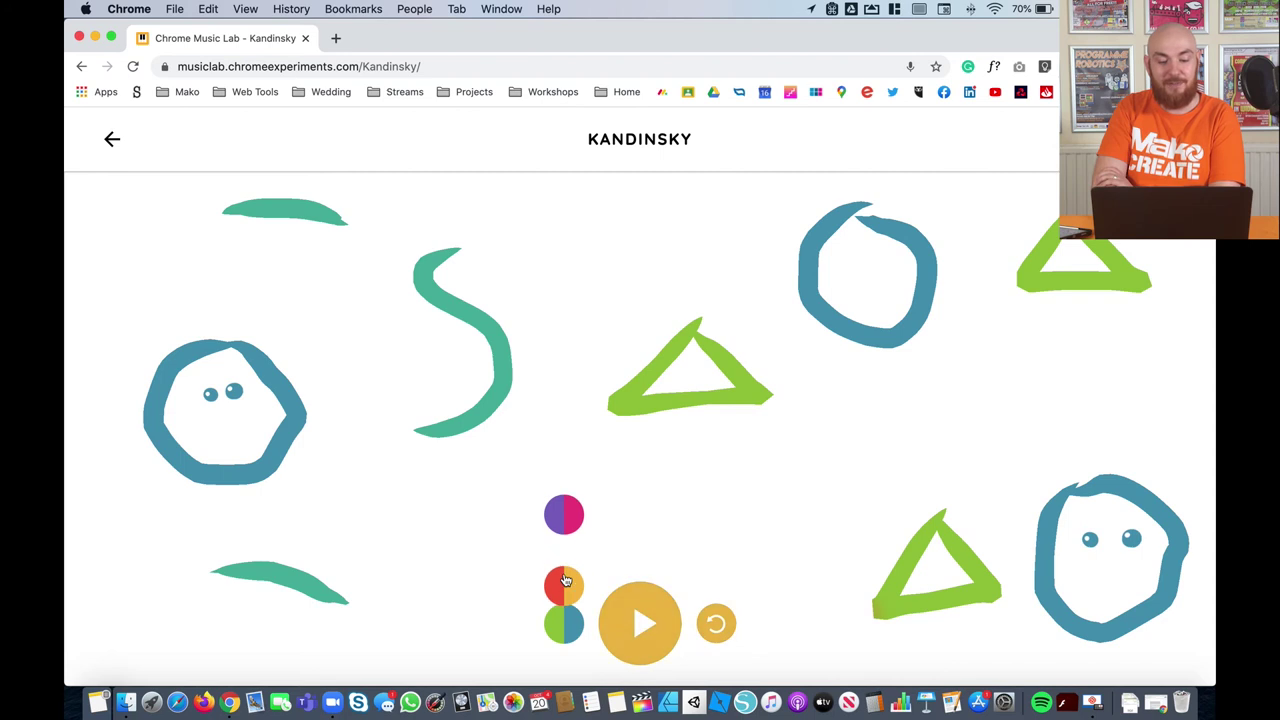
left_click(646, 624)
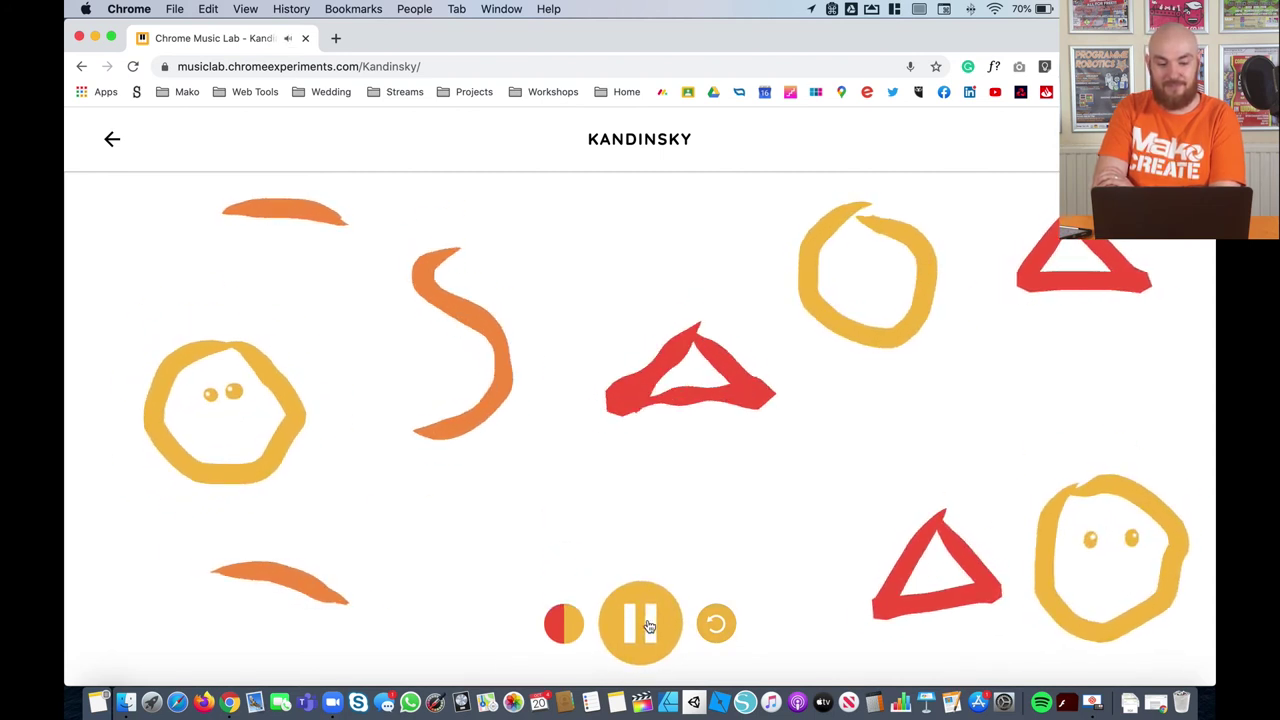
left_click(648, 626)
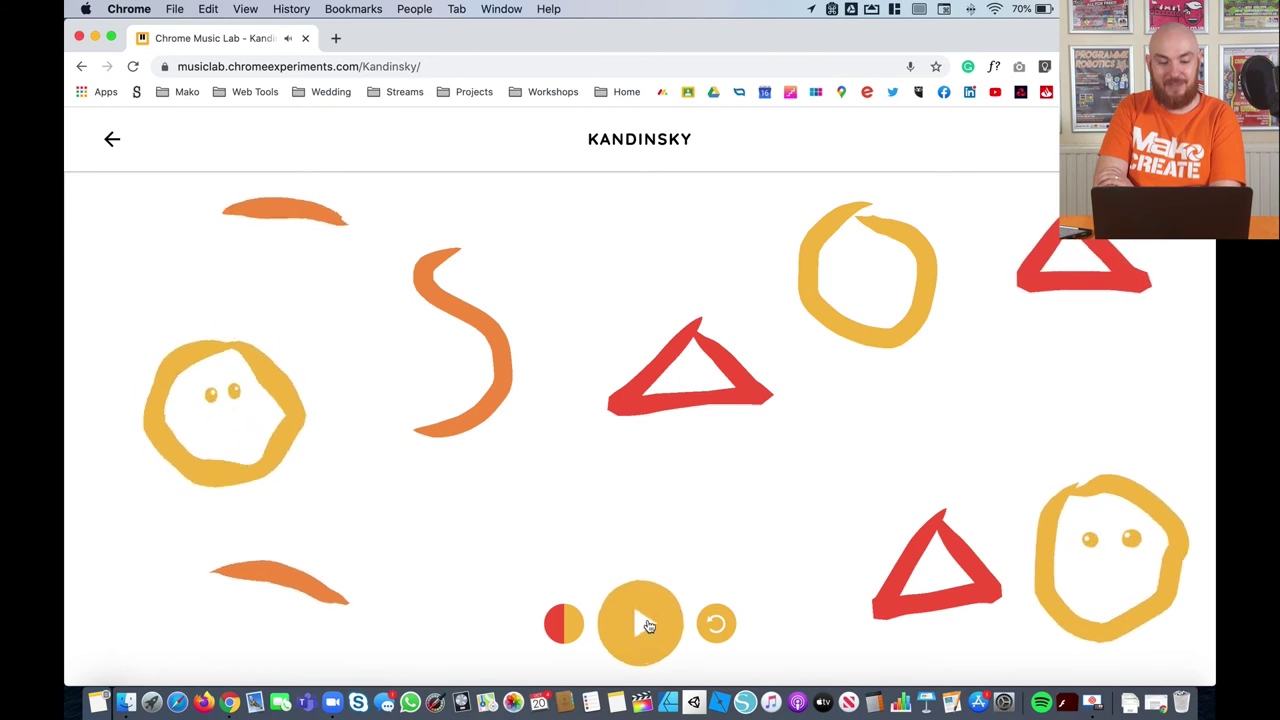
Change the drawing's sound palette to purple and pink, and play the composition before pausing it.
left_click(564, 624)
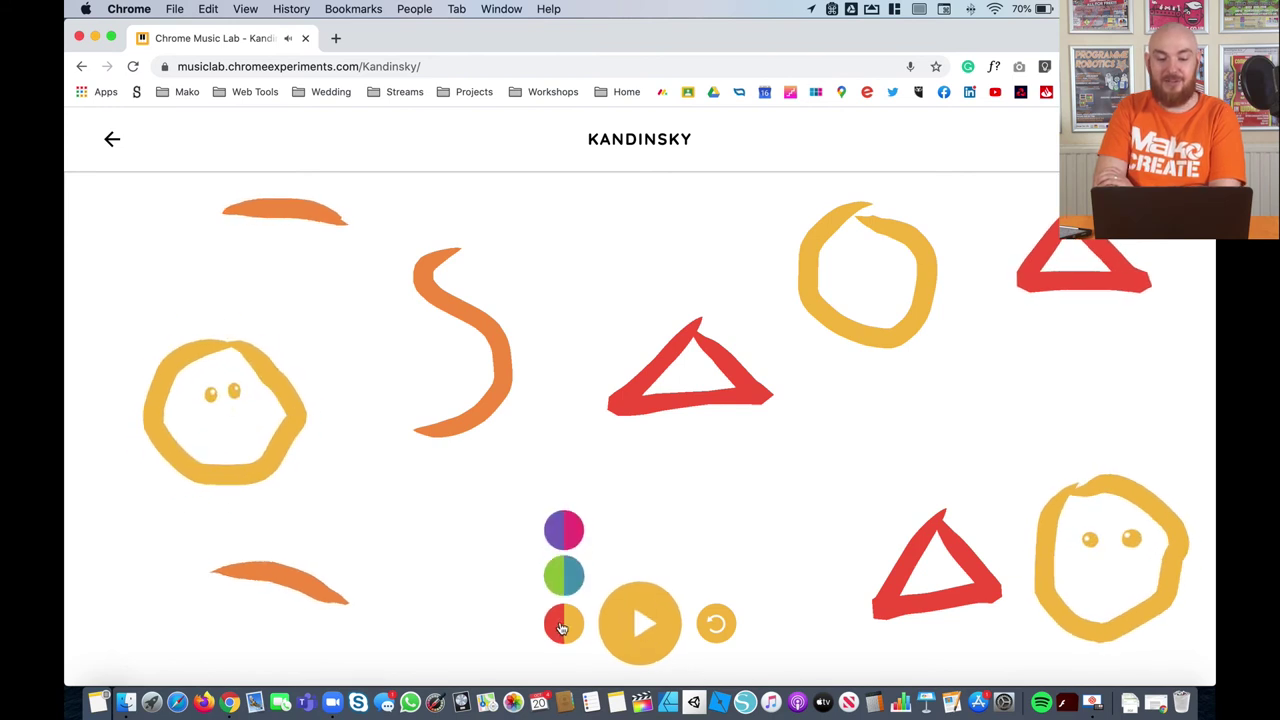
left_click(564, 533)
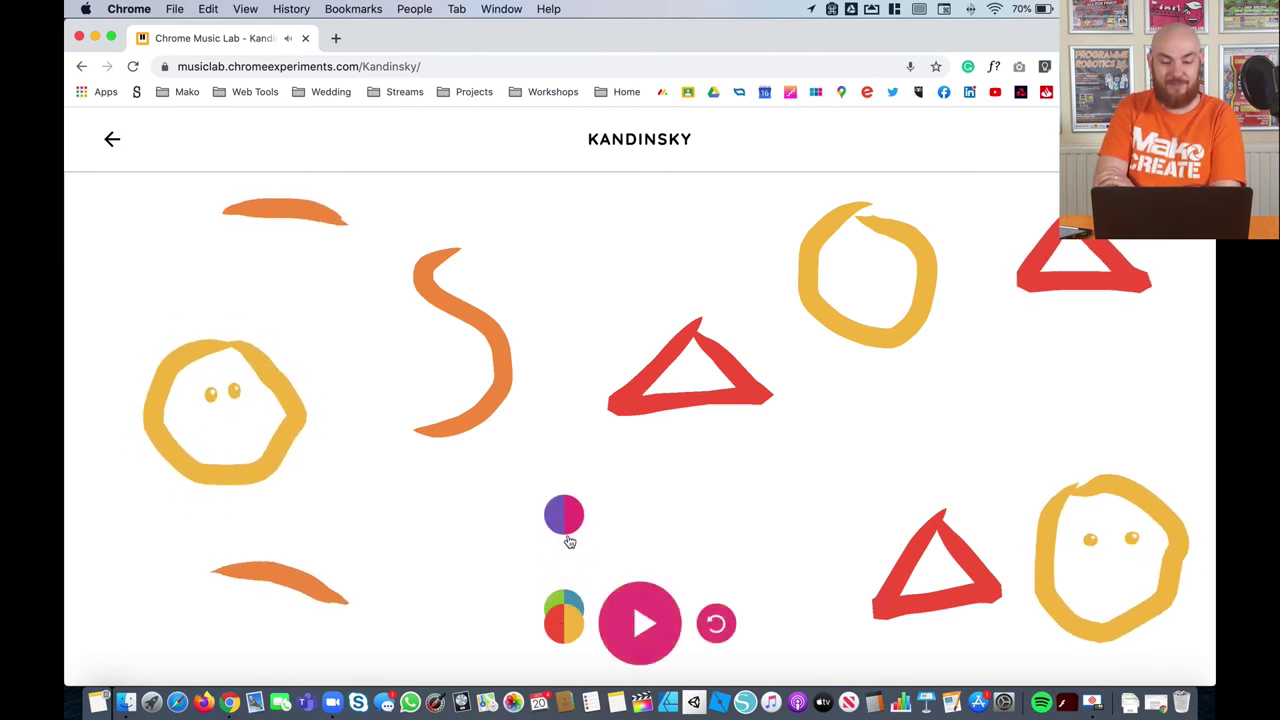
left_click(645, 622)
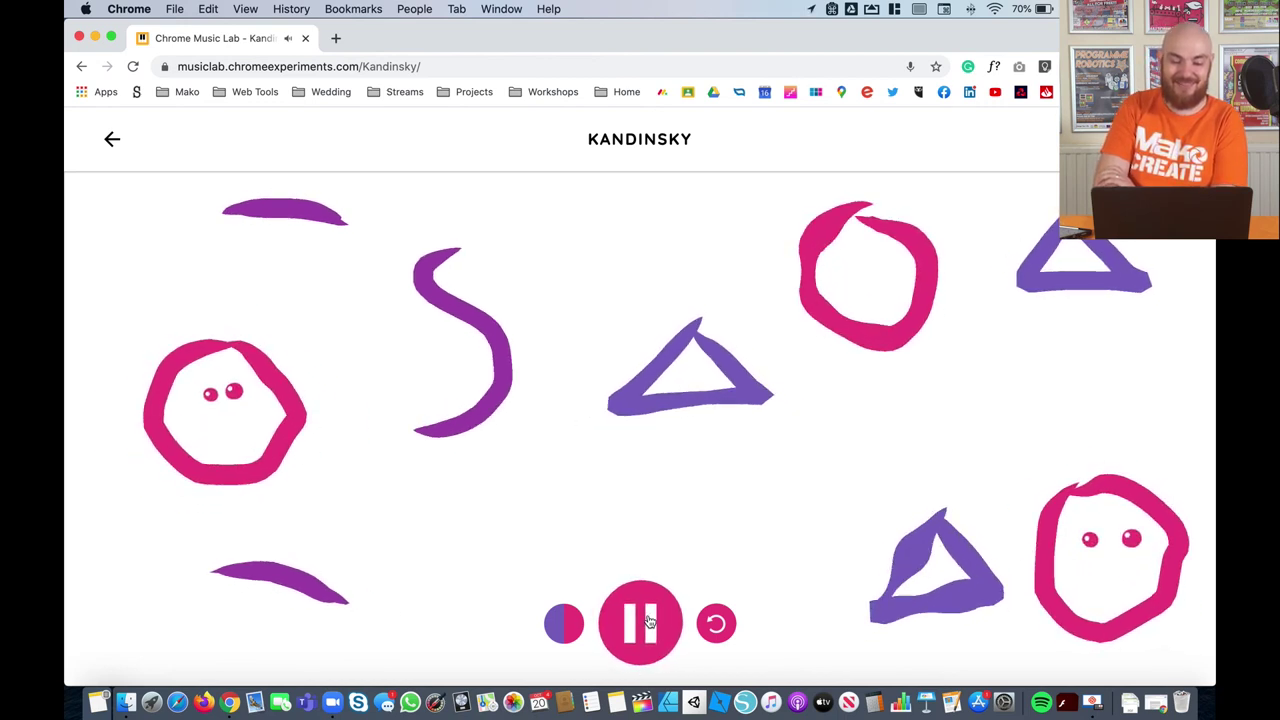
left_click(648, 622)
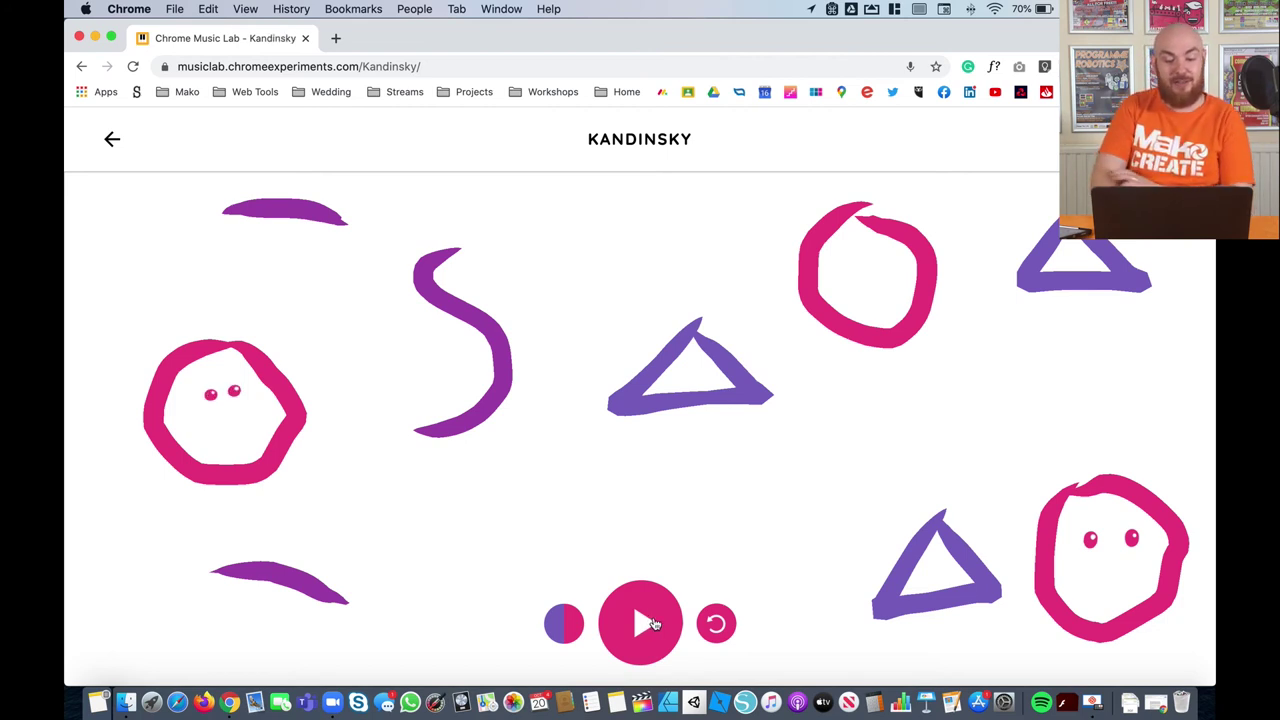
Undo the last two circles and draw two new shapes on the canvas's right half.
left_click(719, 625)
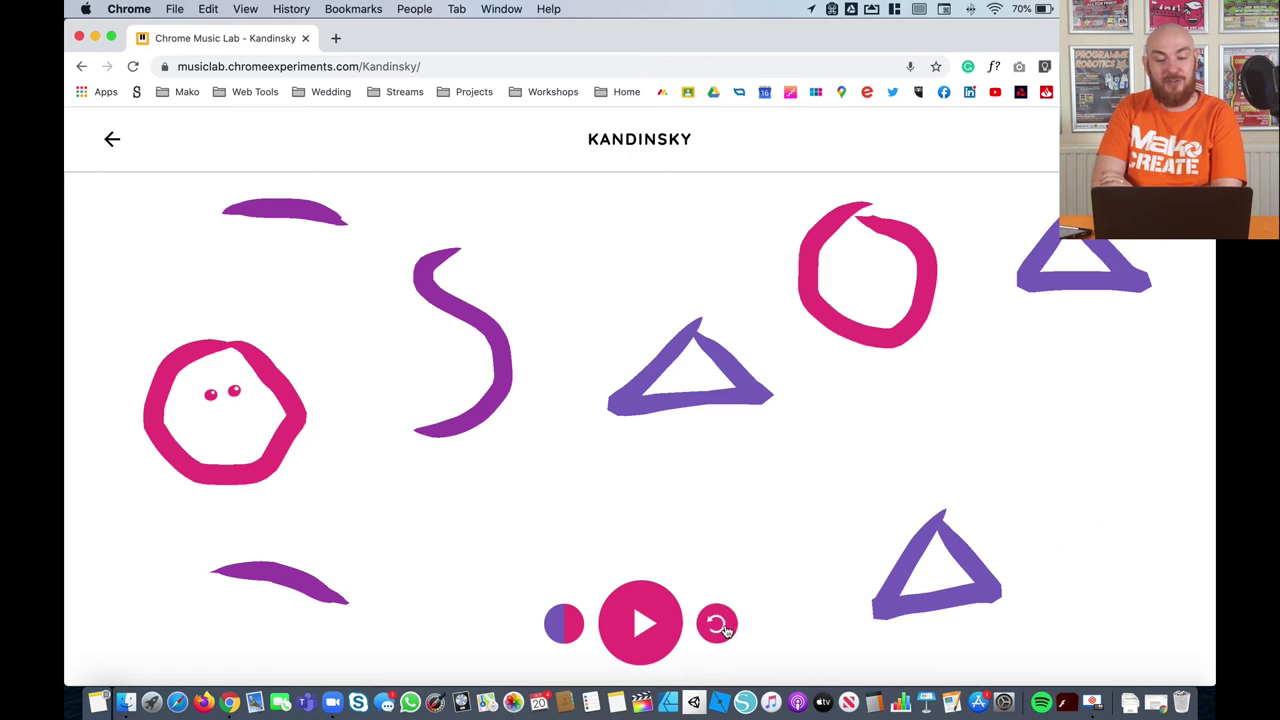
left_click(719, 625)
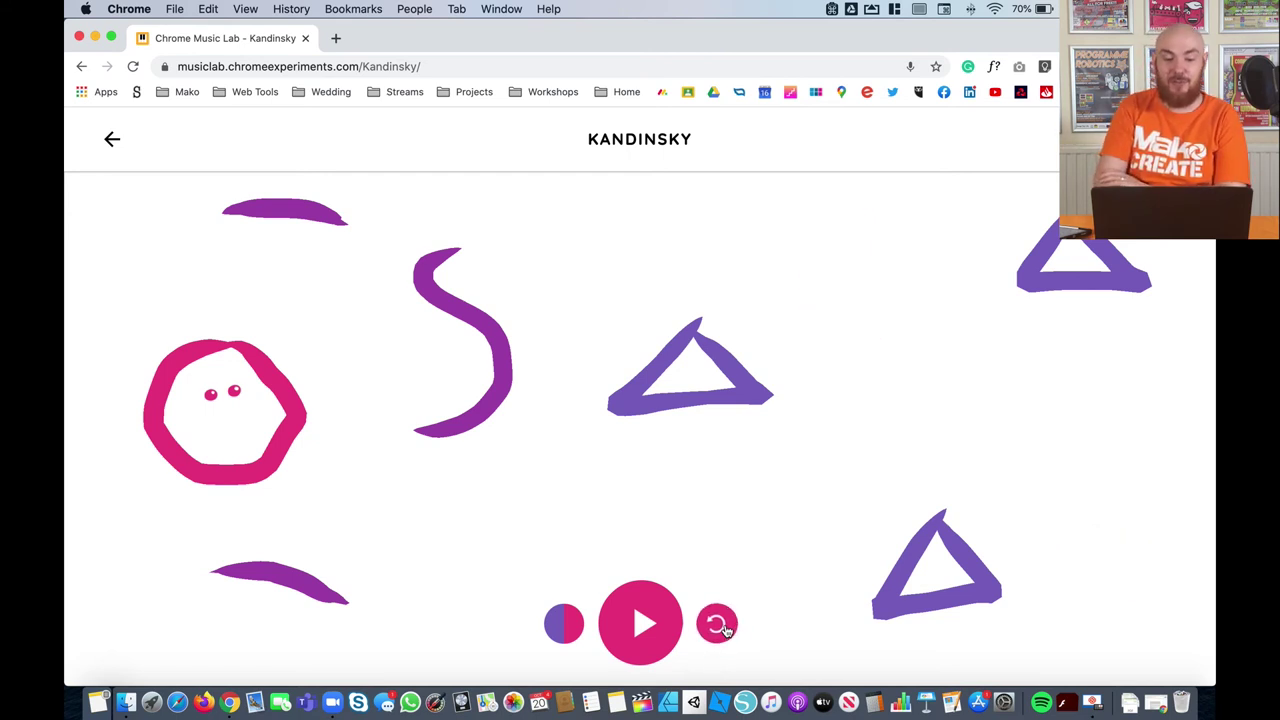
mouse_move(839, 245)
left_mouse_down()
mouse_move(903, 348)
mouse_move(910, 266)
mouse_move(845, 242)
left_mouse_up()
mouse_move(1094, 417)
left_mouse_down()
mouse_move(1160, 517)
mouse_move(1090, 414)
left_mouse_up()
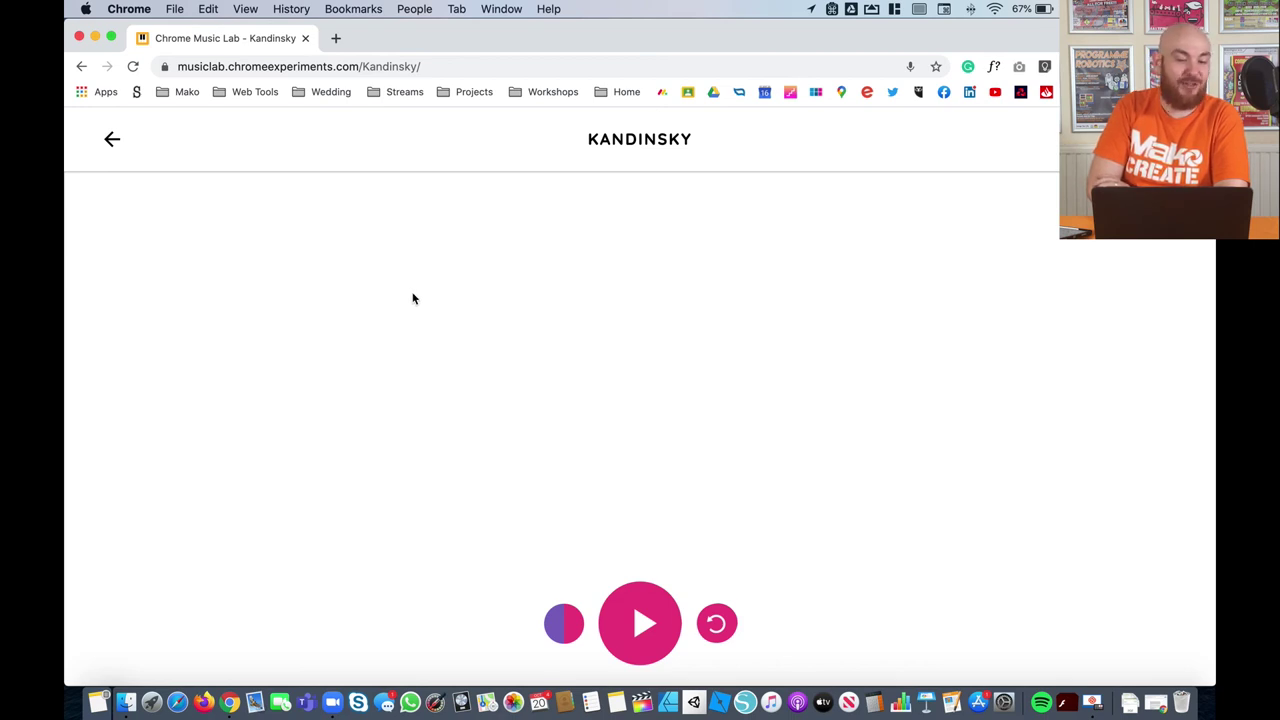
Write a four-letter first name in large letters across the middle of the blank canvas and play it briefly.
mouse_move(414, 306)
left_mouse_down()
mouse_move(317, 282)
mouse_move(281, 338)
mouse_move(416, 384)
mouse_move(398, 441)
mouse_move(330, 444)
mouse_move(266, 432)
left_mouse_up()
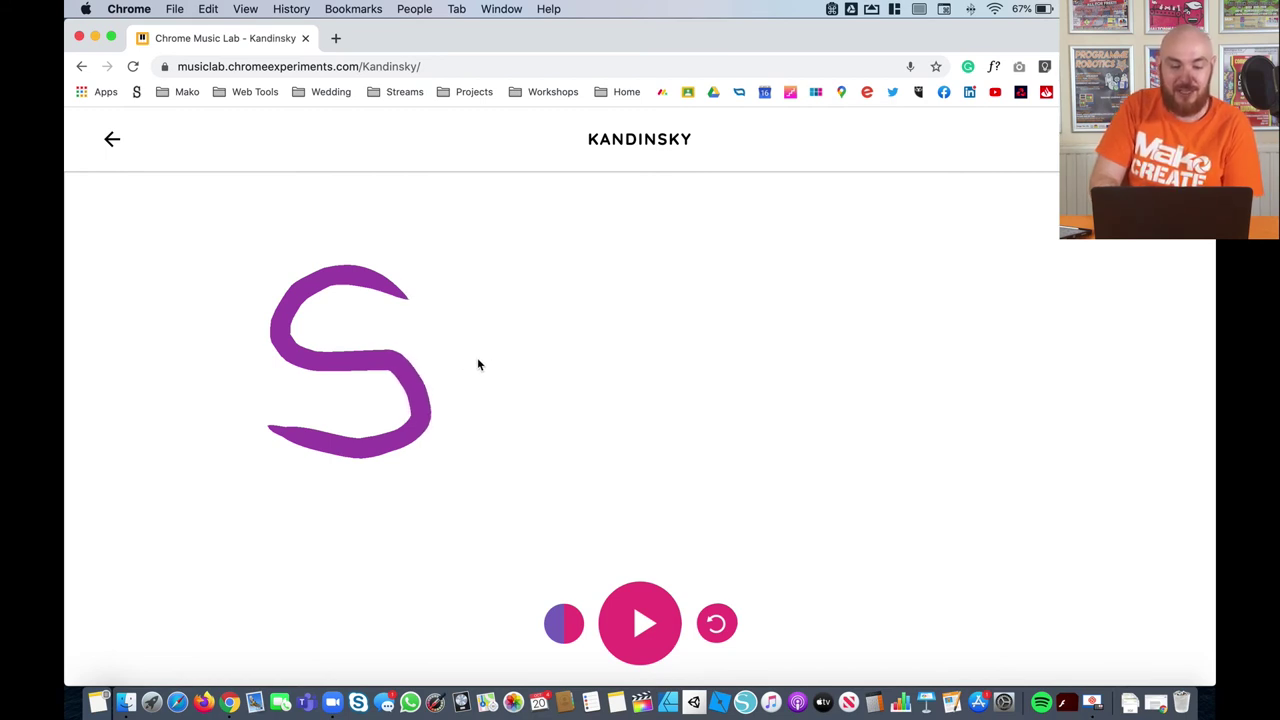
mouse_move(476, 342)
left_mouse_down()
mouse_move(514, 272)
mouse_move(593, 348)
mouse_move(468, 348)
mouse_move(478, 403)
mouse_move(521, 438)
mouse_move(599, 421)
left_mouse_up()
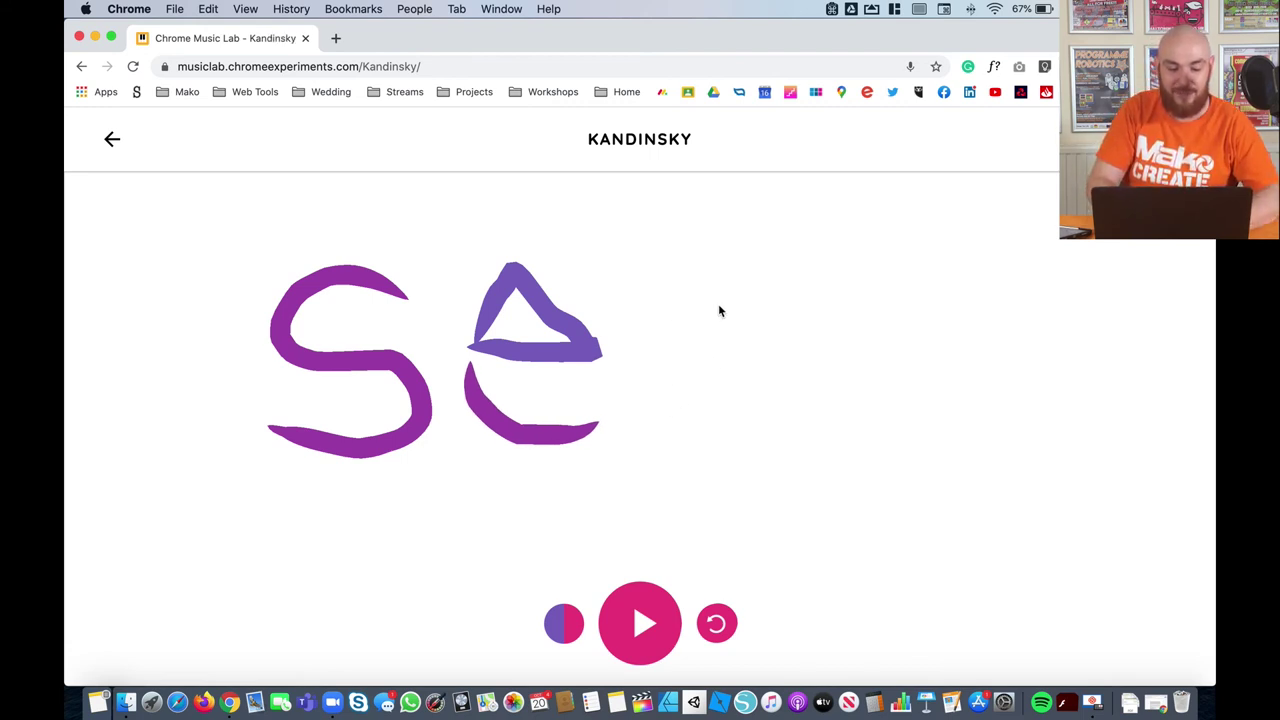
mouse_move(641, 366)
left_mouse_down()
mouse_move(664, 416)
mouse_move(713, 433)
left_mouse_up()
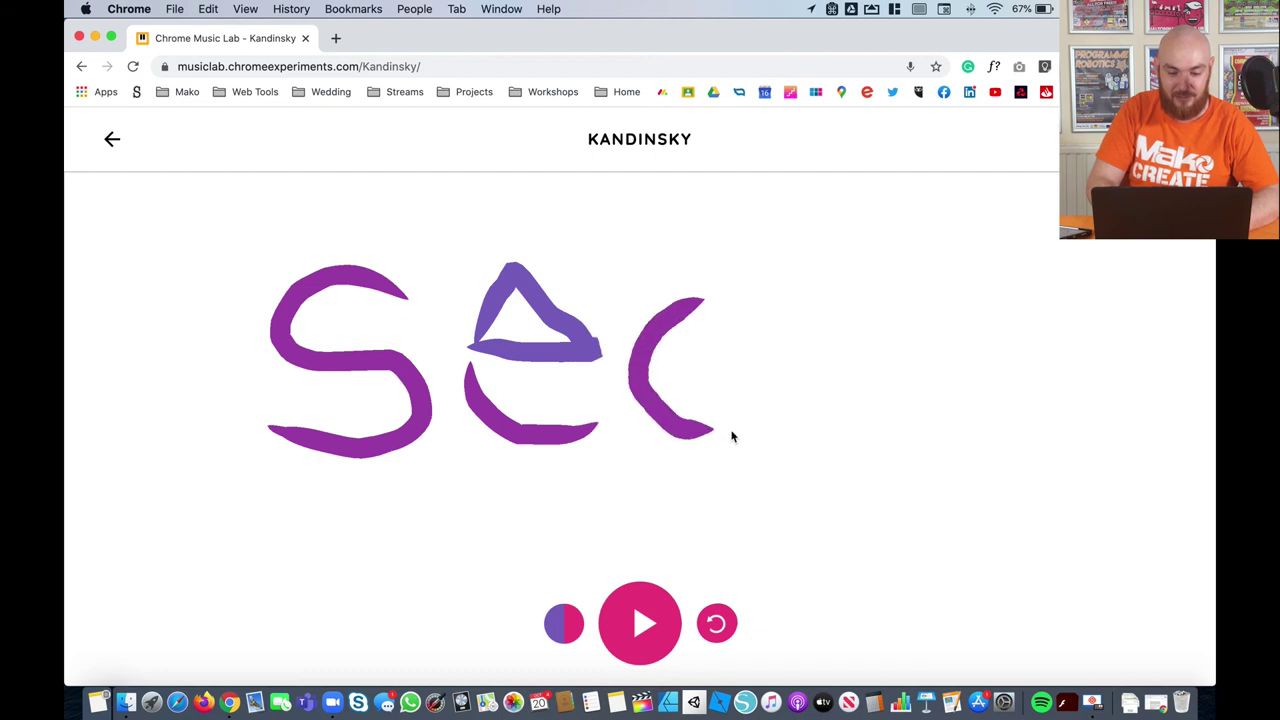
left_click_drag(760, 341, 698, 303)
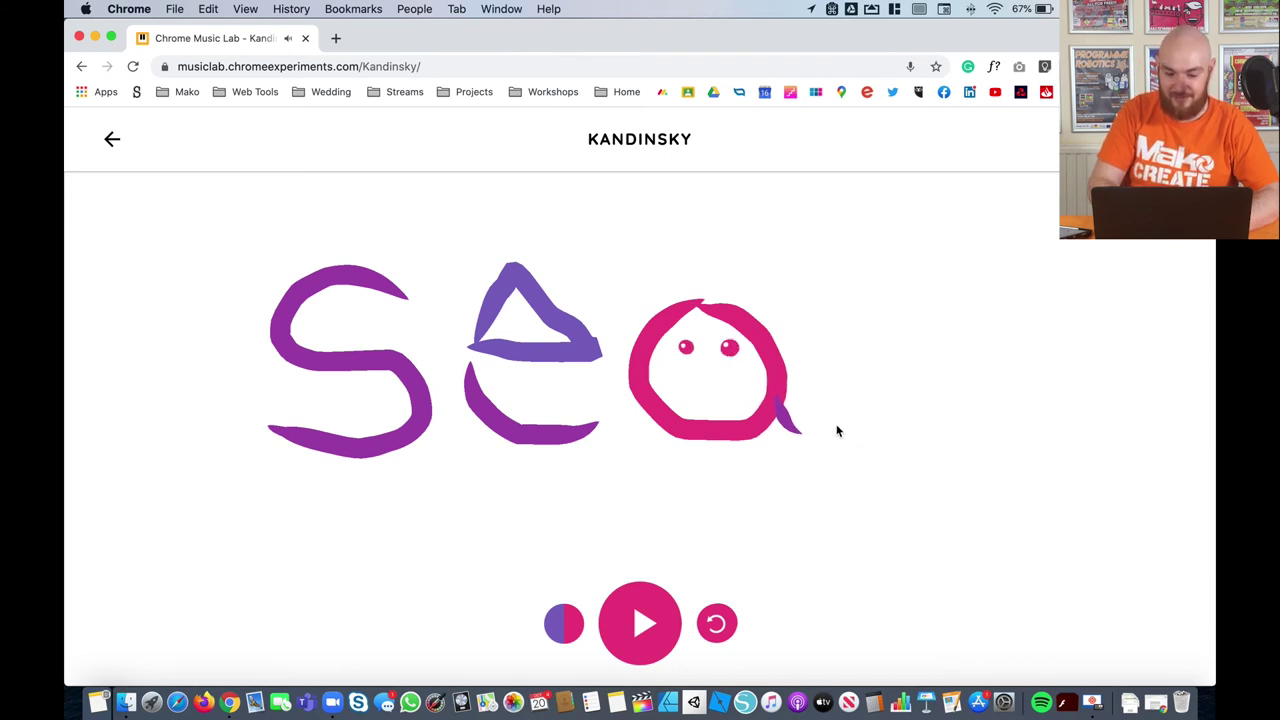
mouse_move(828, 412)
left_mouse_down()
mouse_move(928, 372)
mouse_move(938, 426)
left_mouse_up()
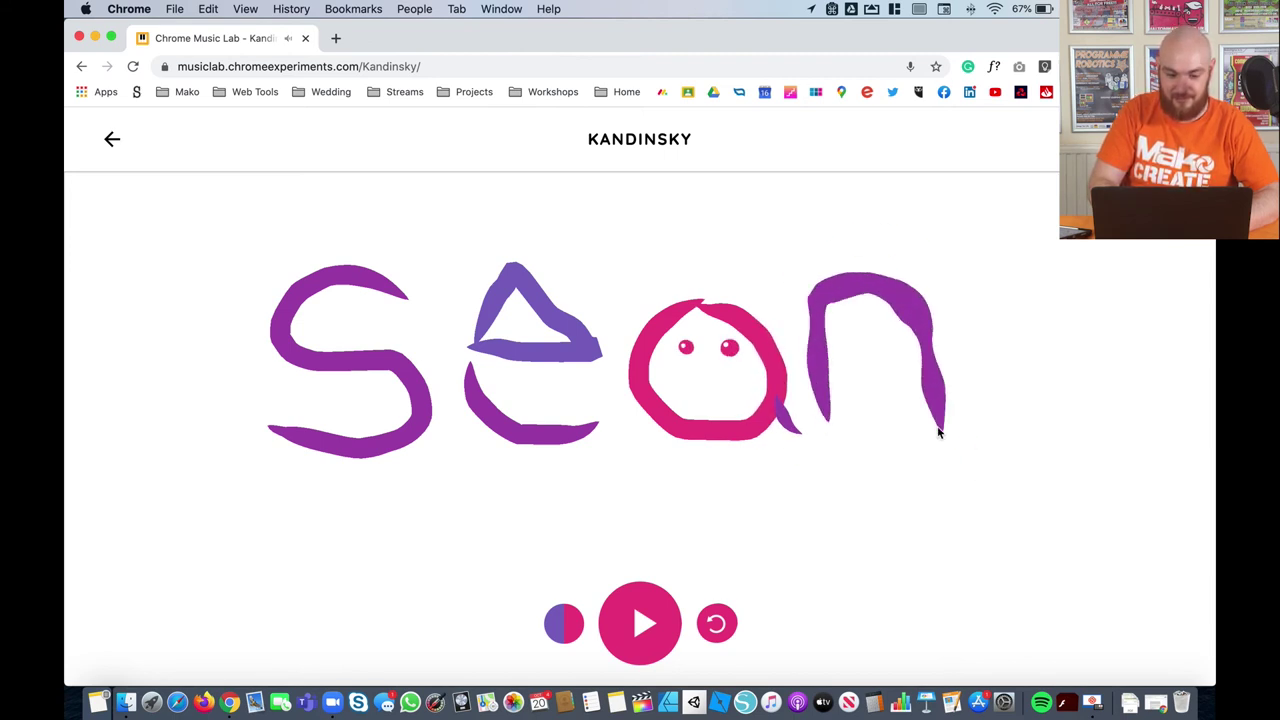
left_click(641, 614)
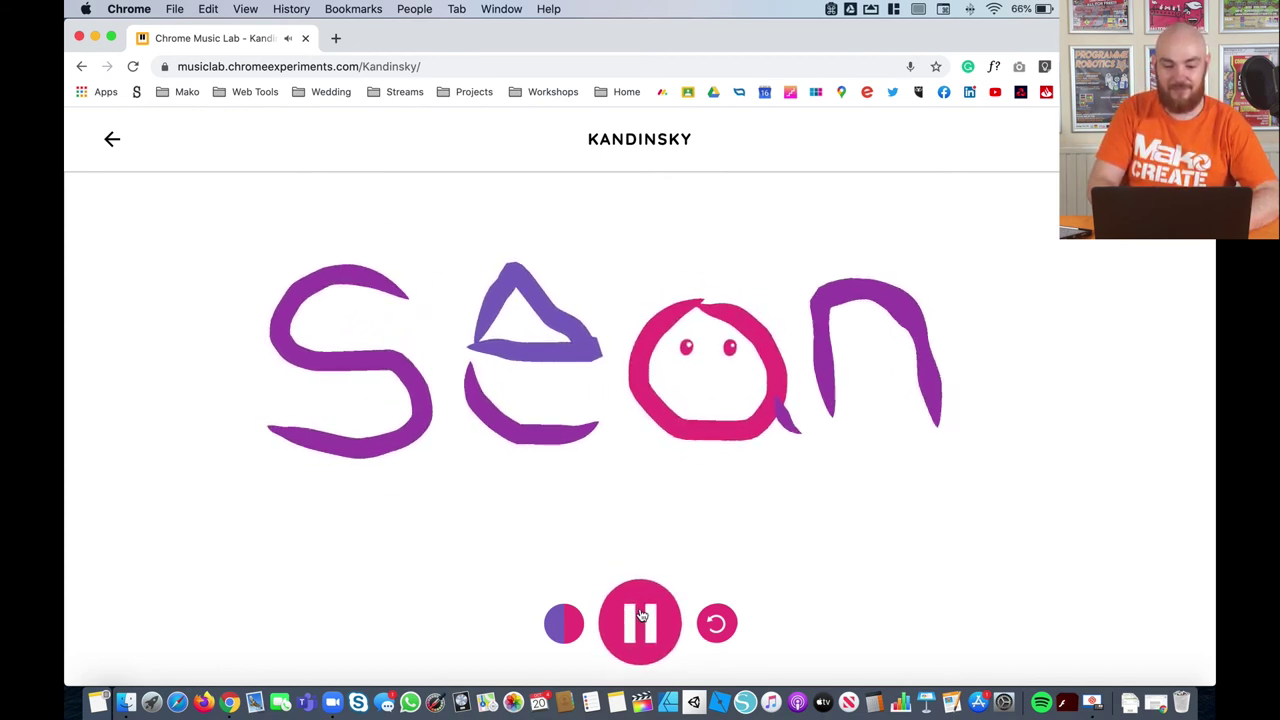
left_click(641, 614)
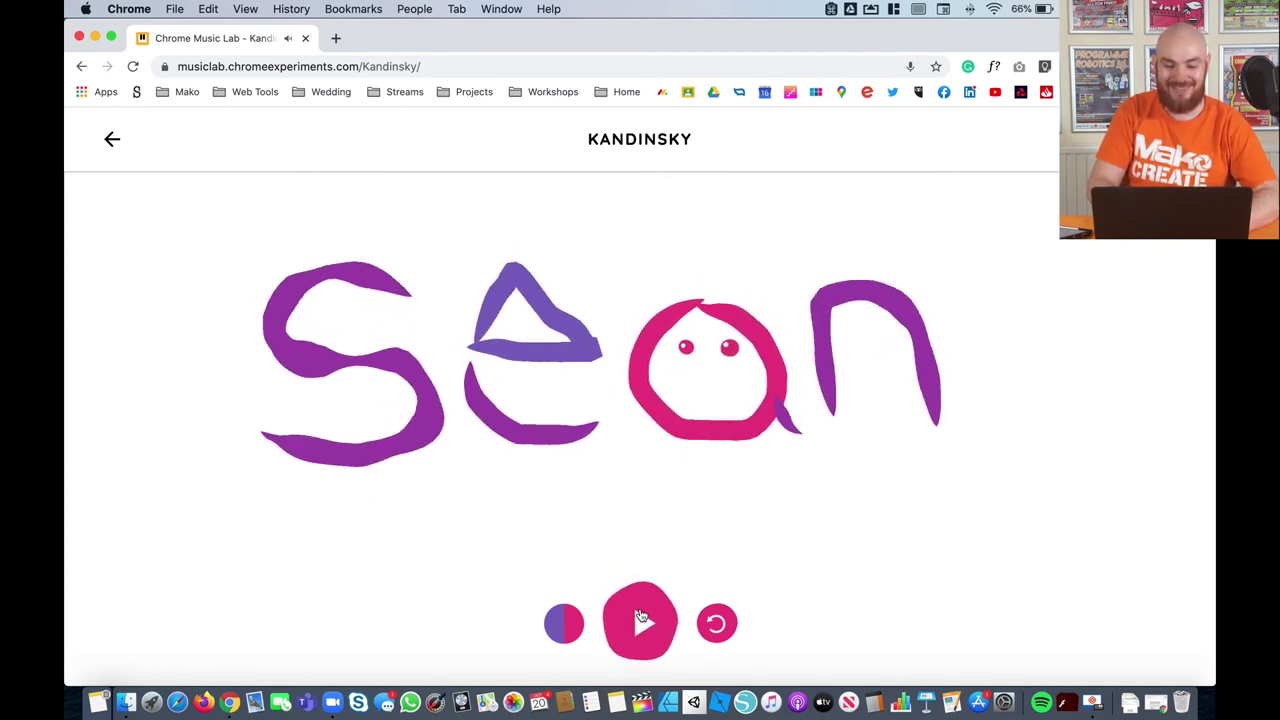
Play the written name in the red-and-yellow palette, switch to green-and-blue and back to red-and-yellow during playback, and pause it.
left_click(570, 625)
left_click(564, 510)
left_click(641, 628)
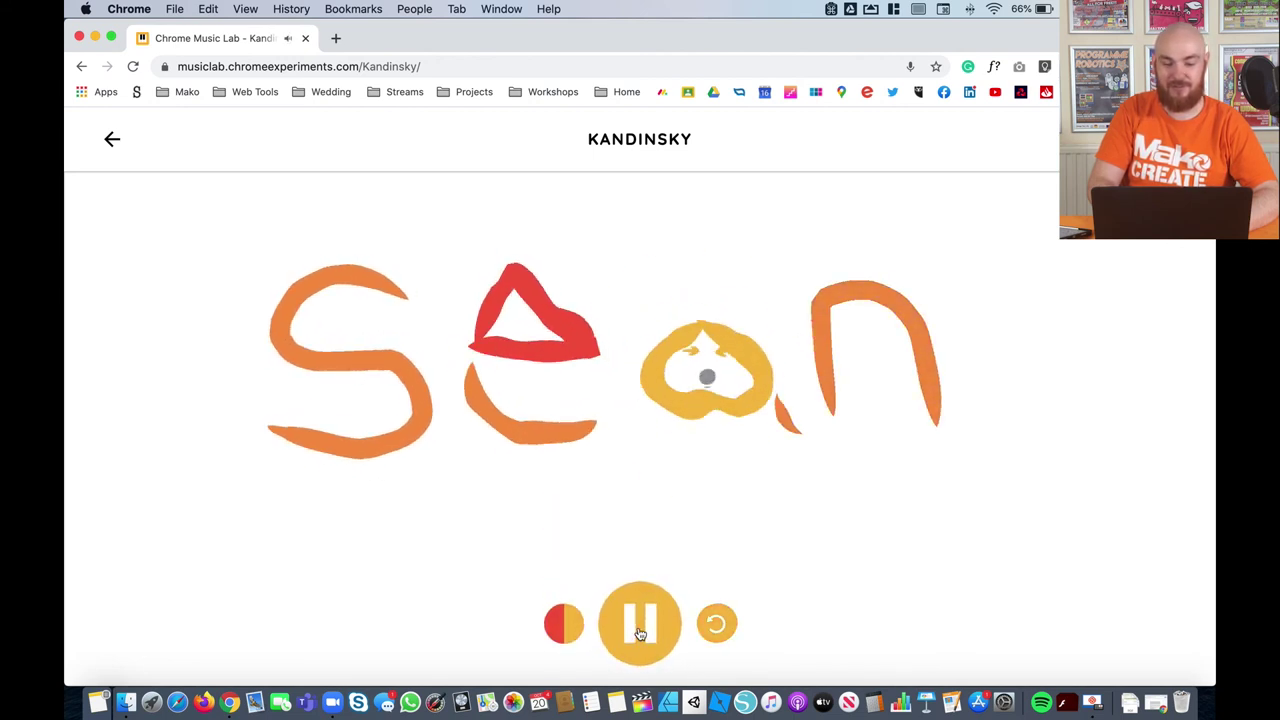
left_click(566, 626)
left_click(566, 585)
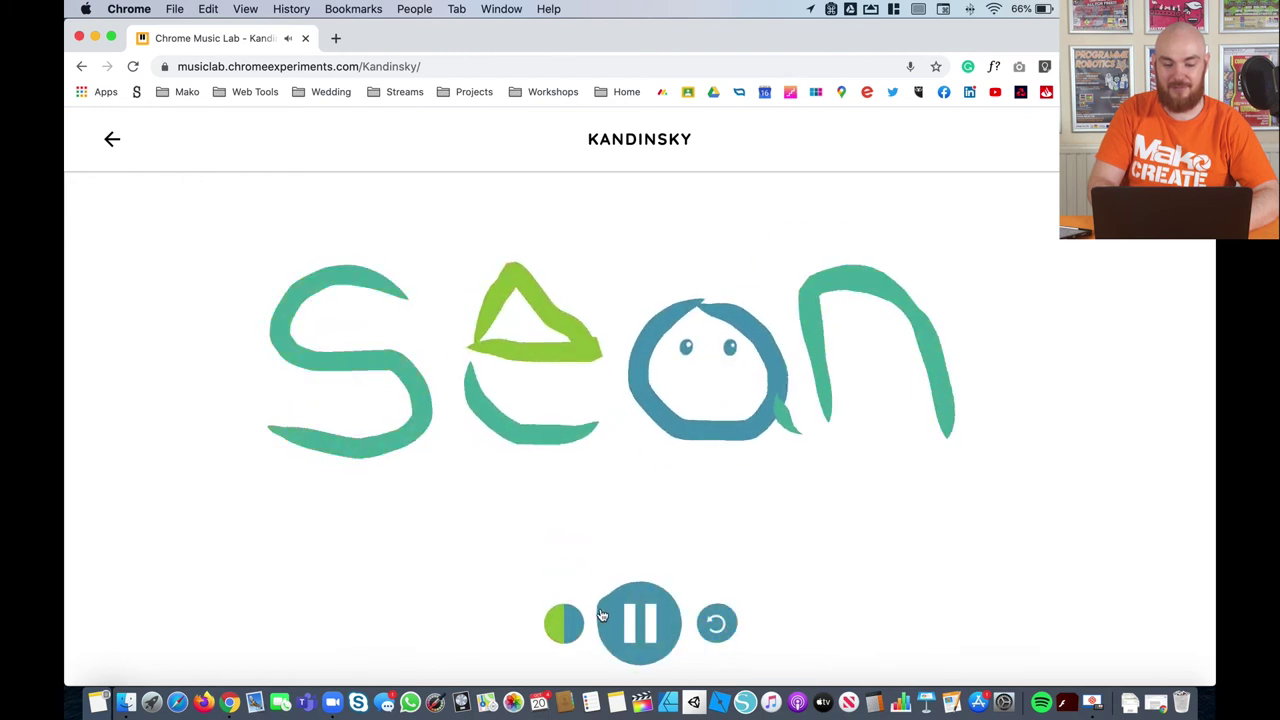
left_click(568, 624)
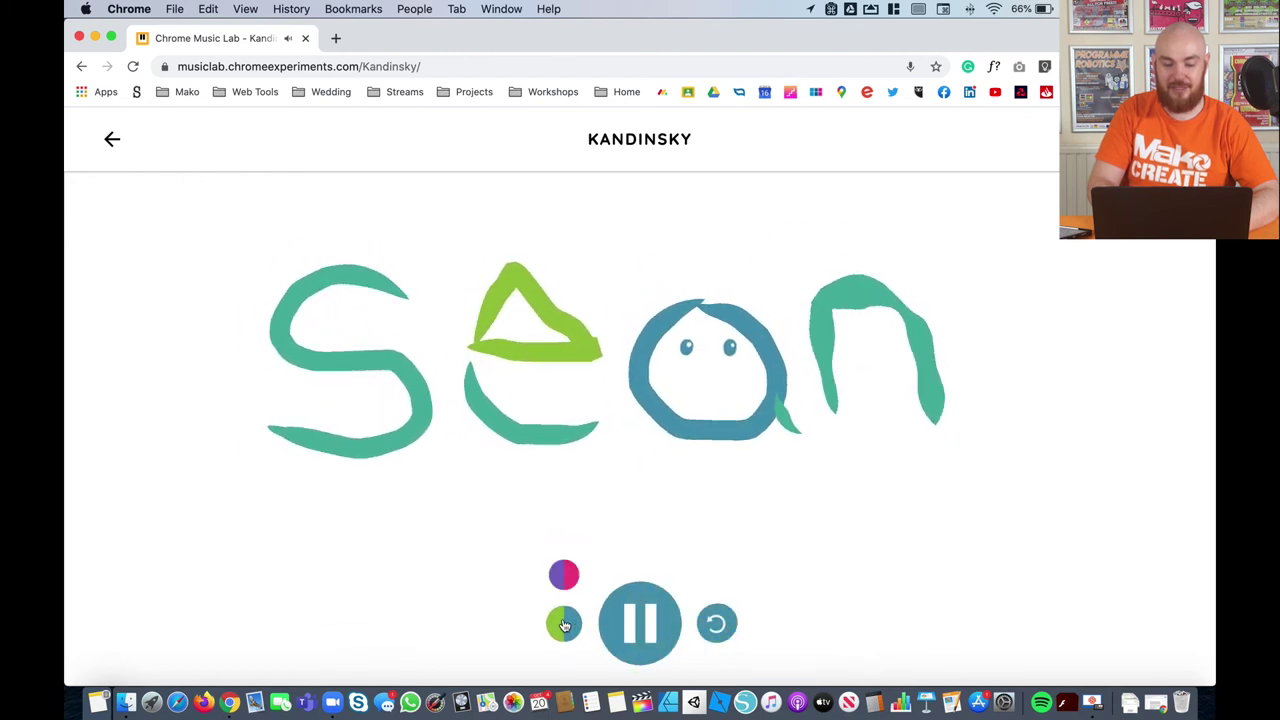
left_click(572, 588)
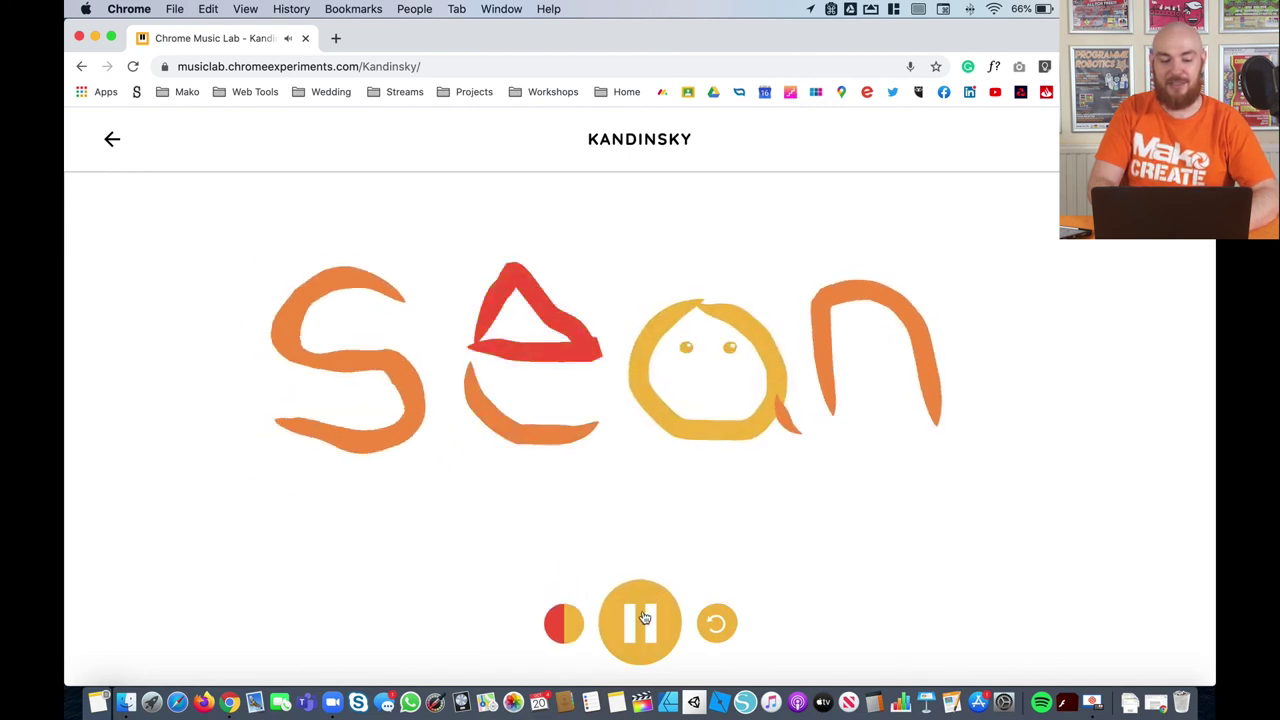
left_click(642, 620)
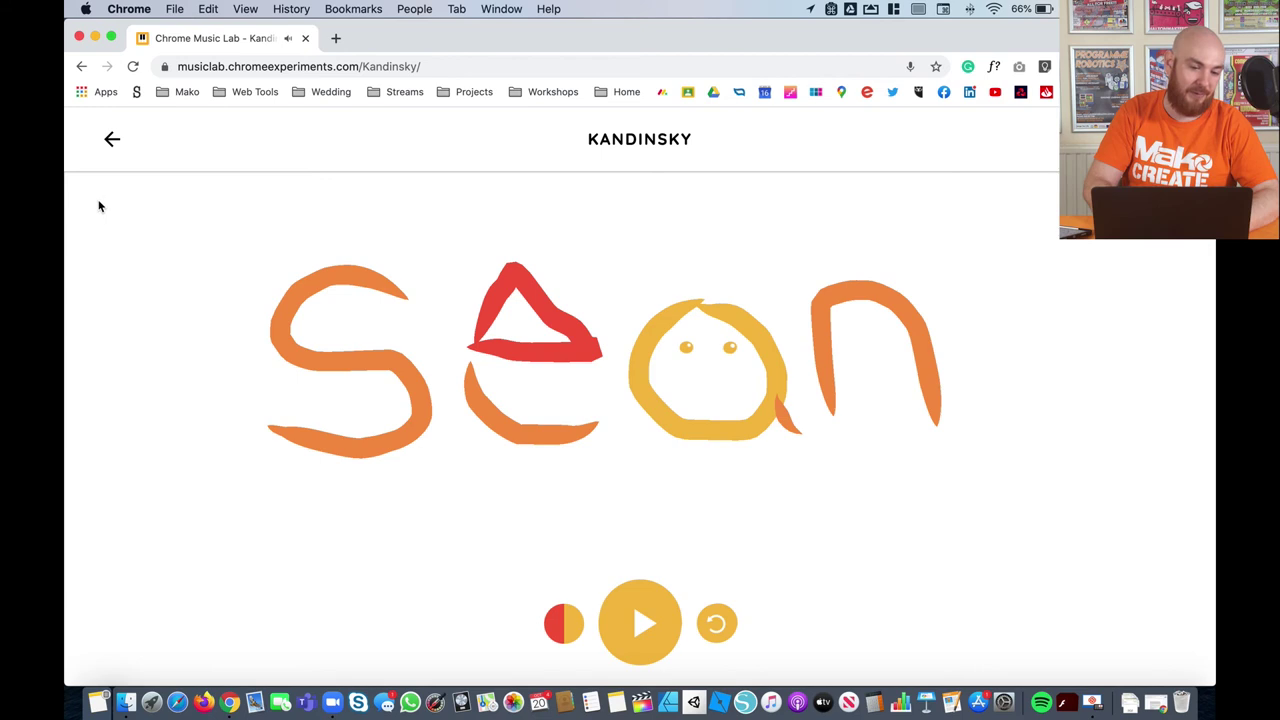
Surround the written name with short curved strokes, three triangles and two circles across the canvas's empty areas.
left_click_drag(166, 263, 172, 270)
mouse_move(165, 382)
left_mouse_down()
mouse_move(200, 451)
mouse_move(213, 452)
mouse_move(167, 368)
left_mouse_up()
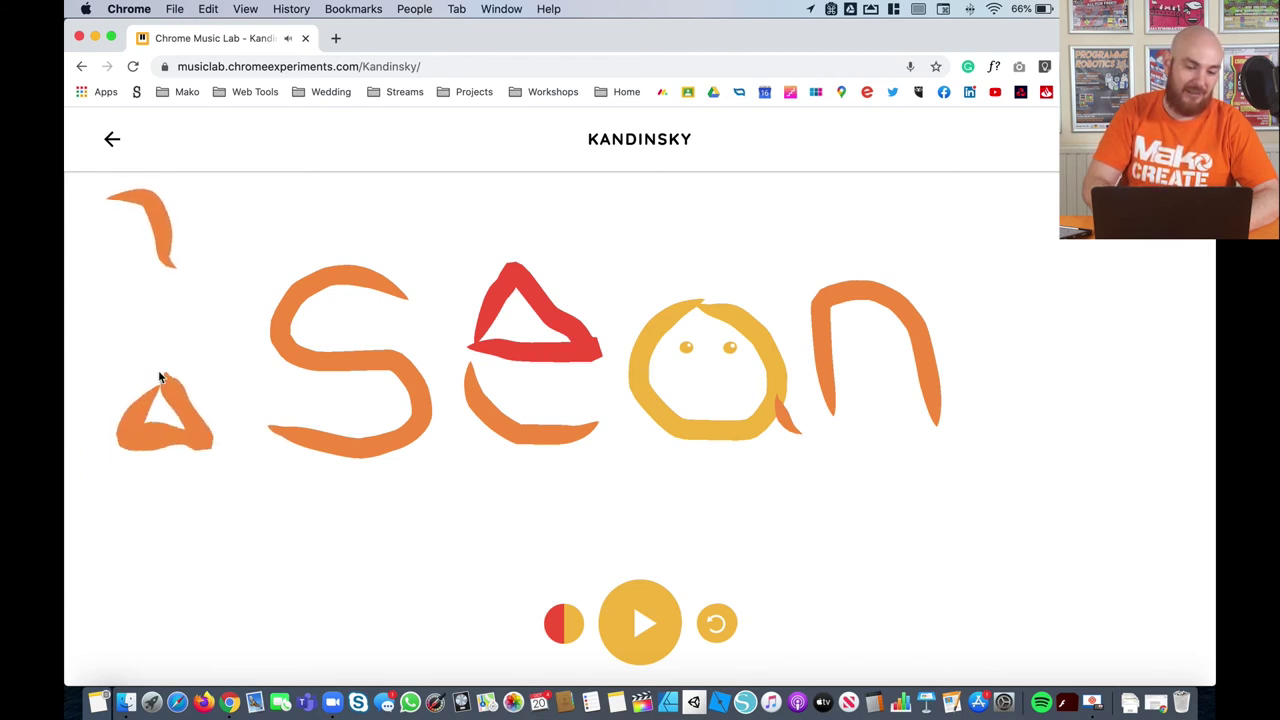
mouse_move(174, 590)
left_mouse_down()
mouse_move(246, 631)
mouse_move(253, 564)
mouse_move(186, 571)
left_mouse_up()
left_click_drag(448, 196, 428, 232)
left_click_drag(476, 585, 428, 537)
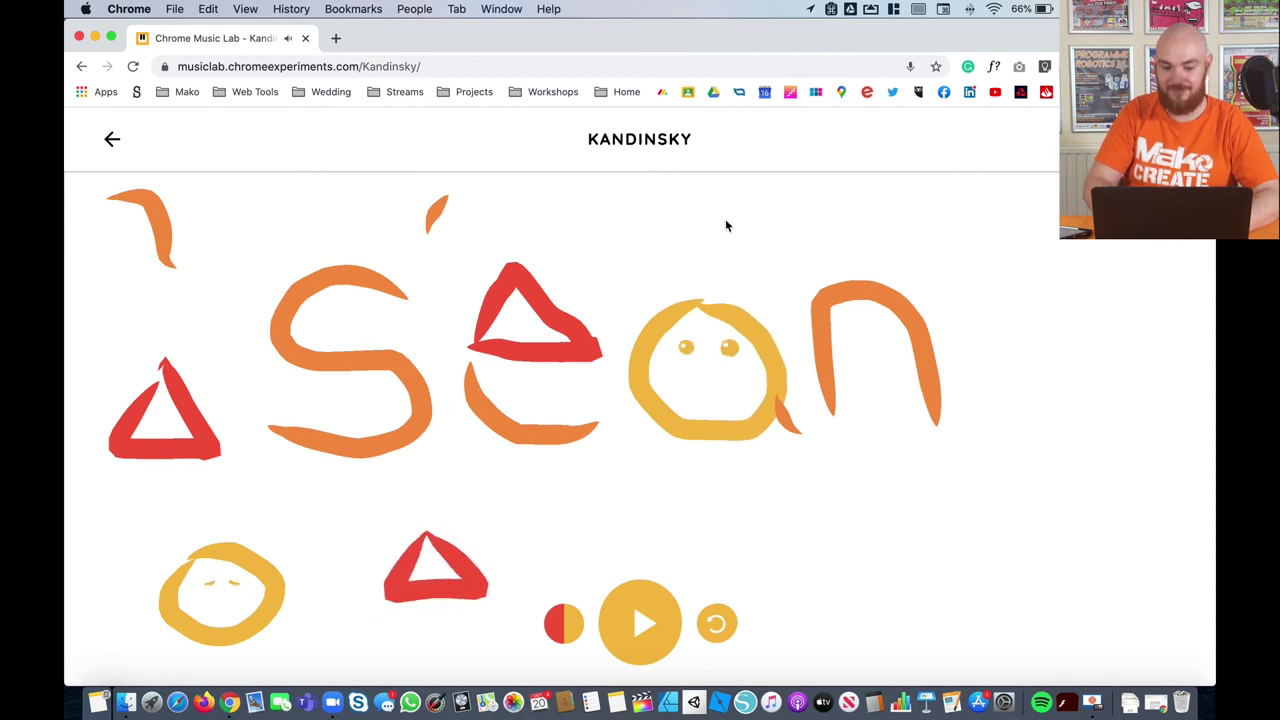
left_click_drag(751, 223, 800, 238)
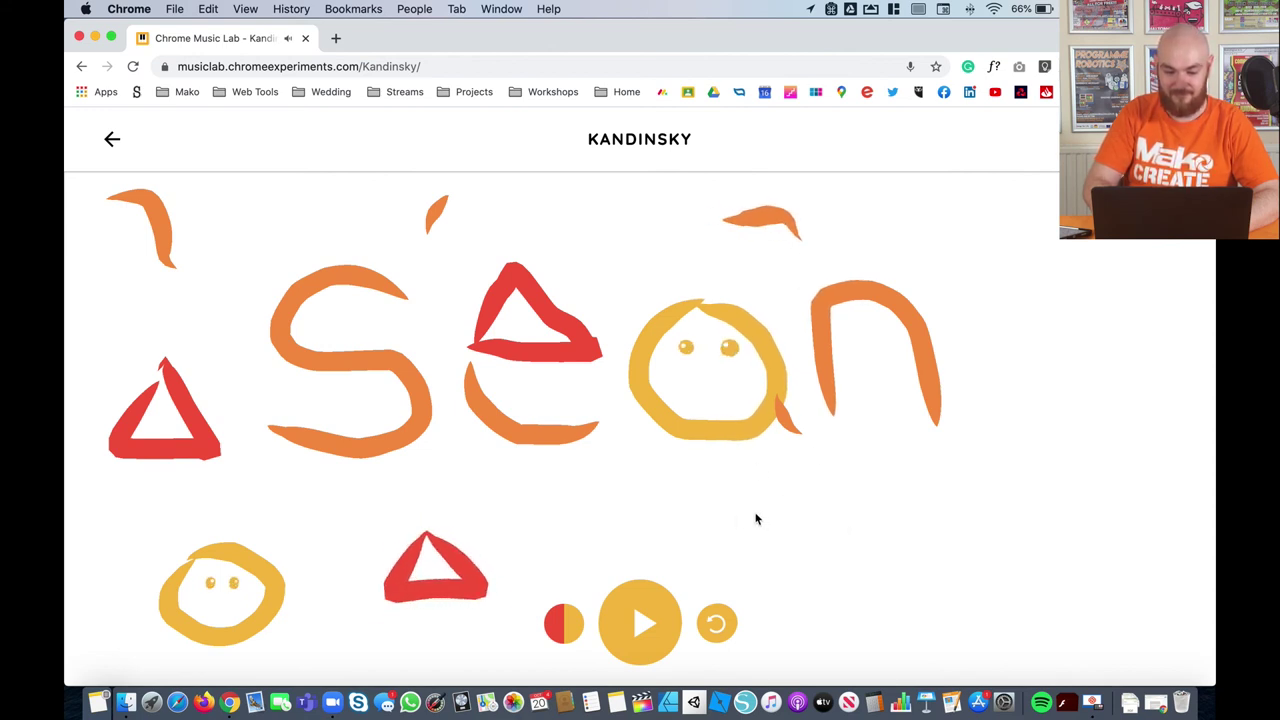
mouse_move(876, 564)
left_mouse_down()
mouse_move(882, 651)
mouse_move(979, 579)
mouse_move(874, 566)
left_mouse_up()
left_click_drag(1033, 238, 1065, 218)
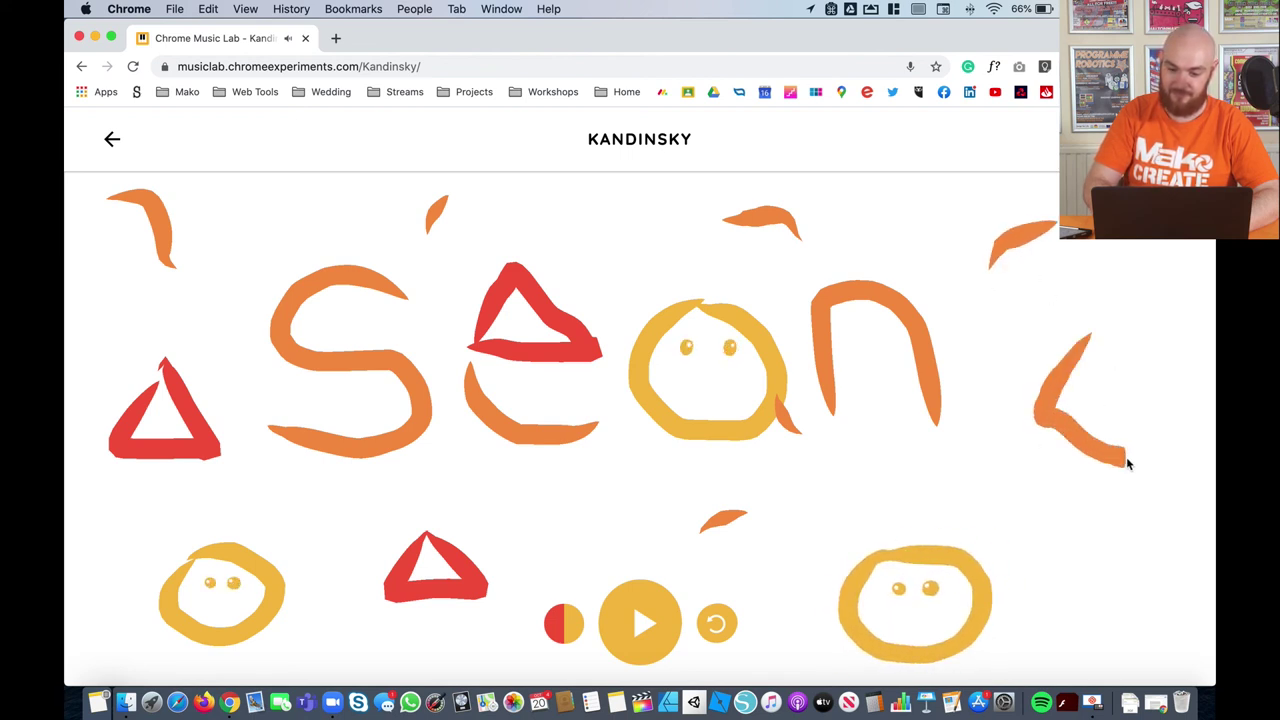
left_click_drag(1102, 383, 1080, 330)
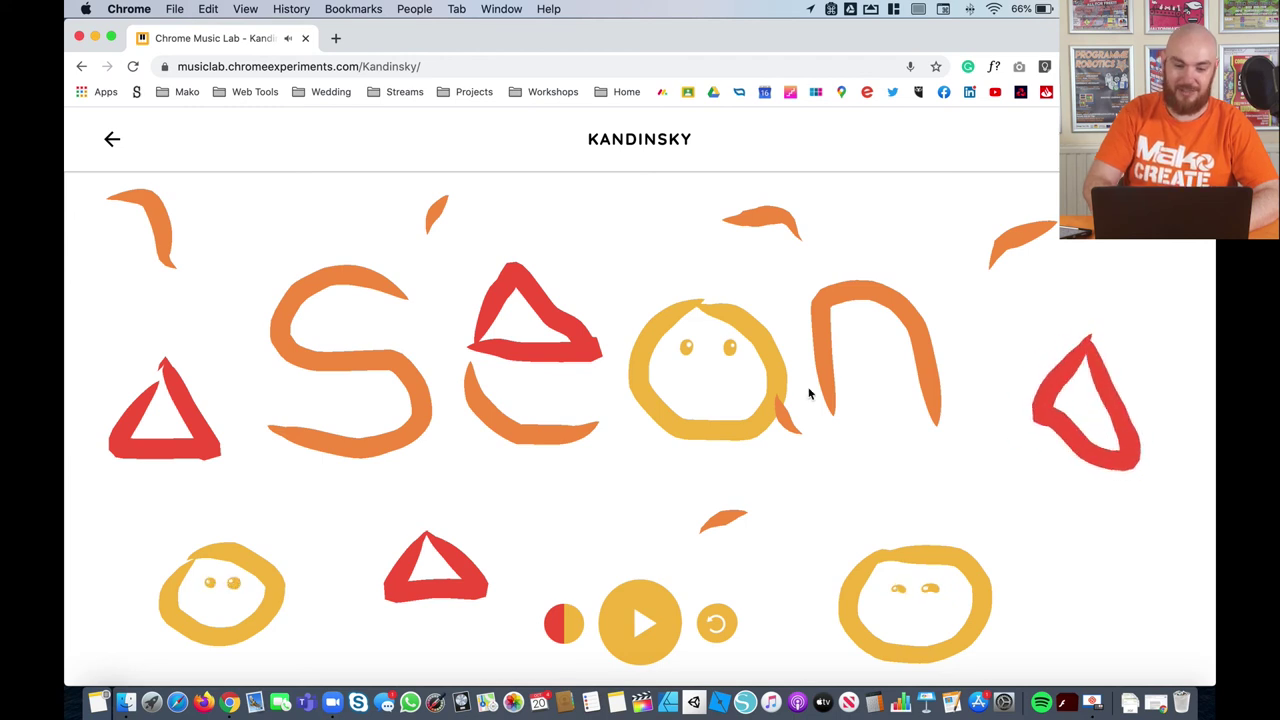
Play the decorated name drawing, pause it and clear the whole canvas.
left_click(645, 612)
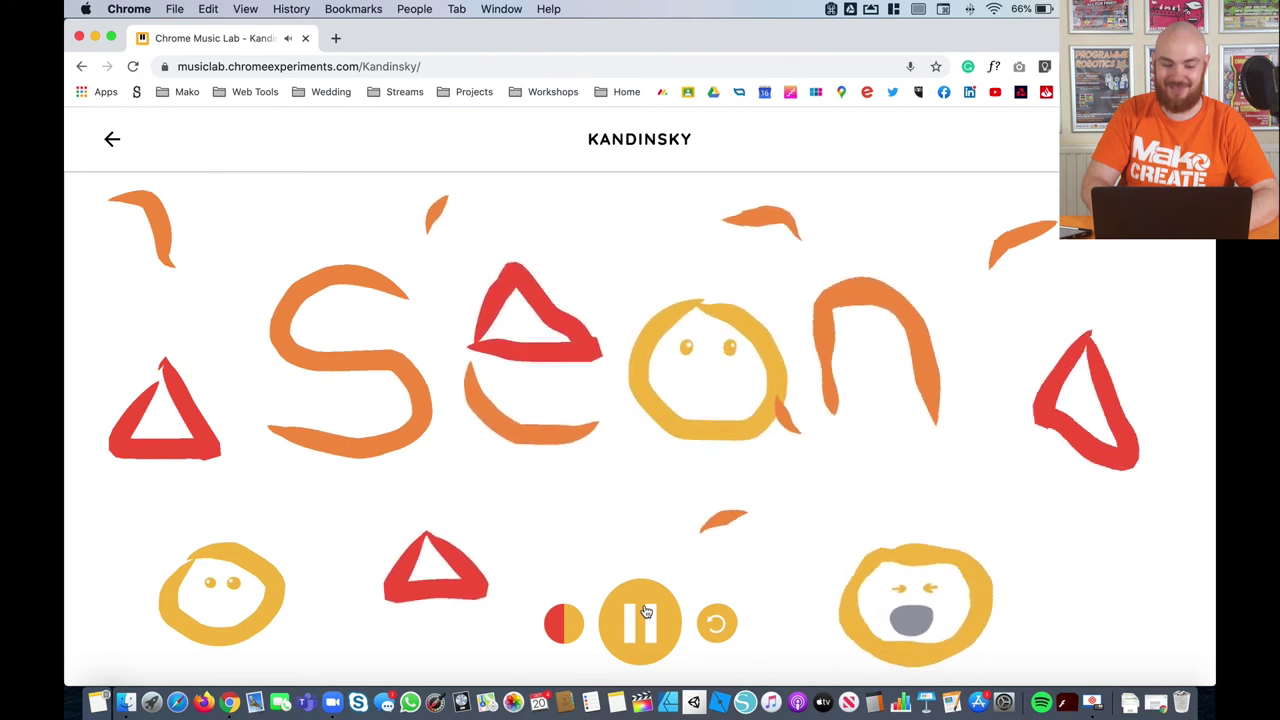
left_click(643, 618)
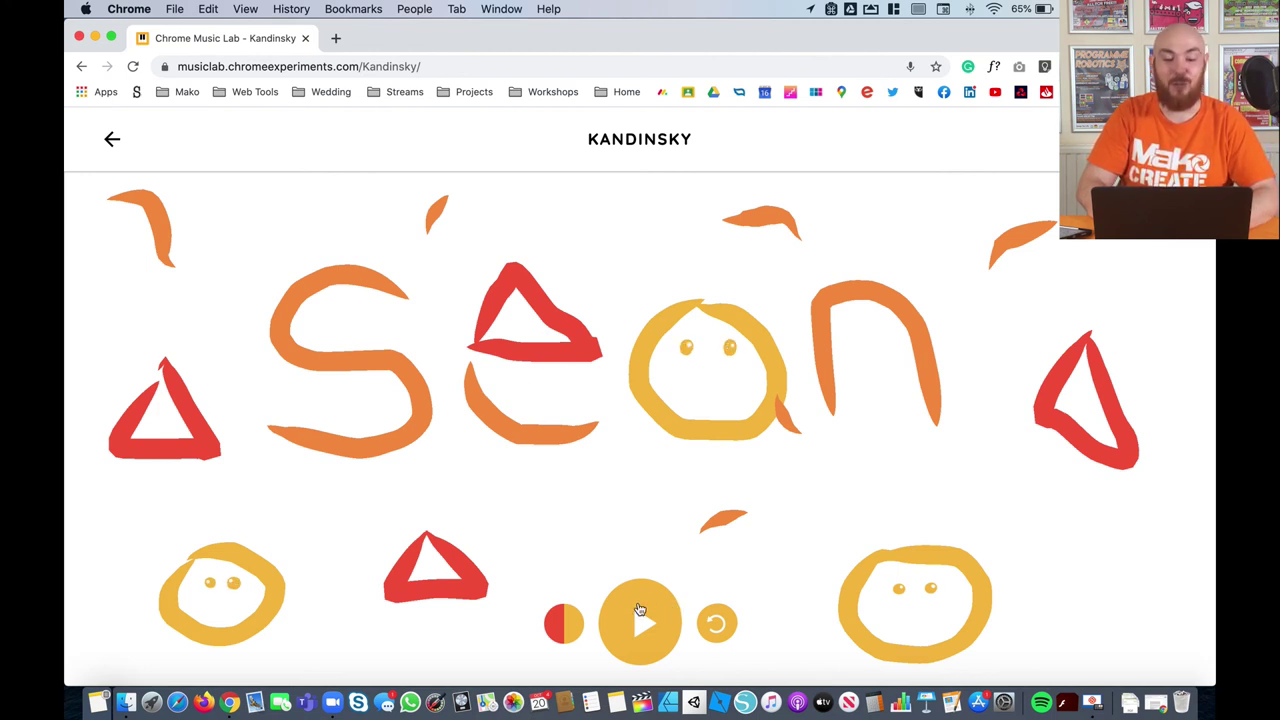
left_click(724, 625)
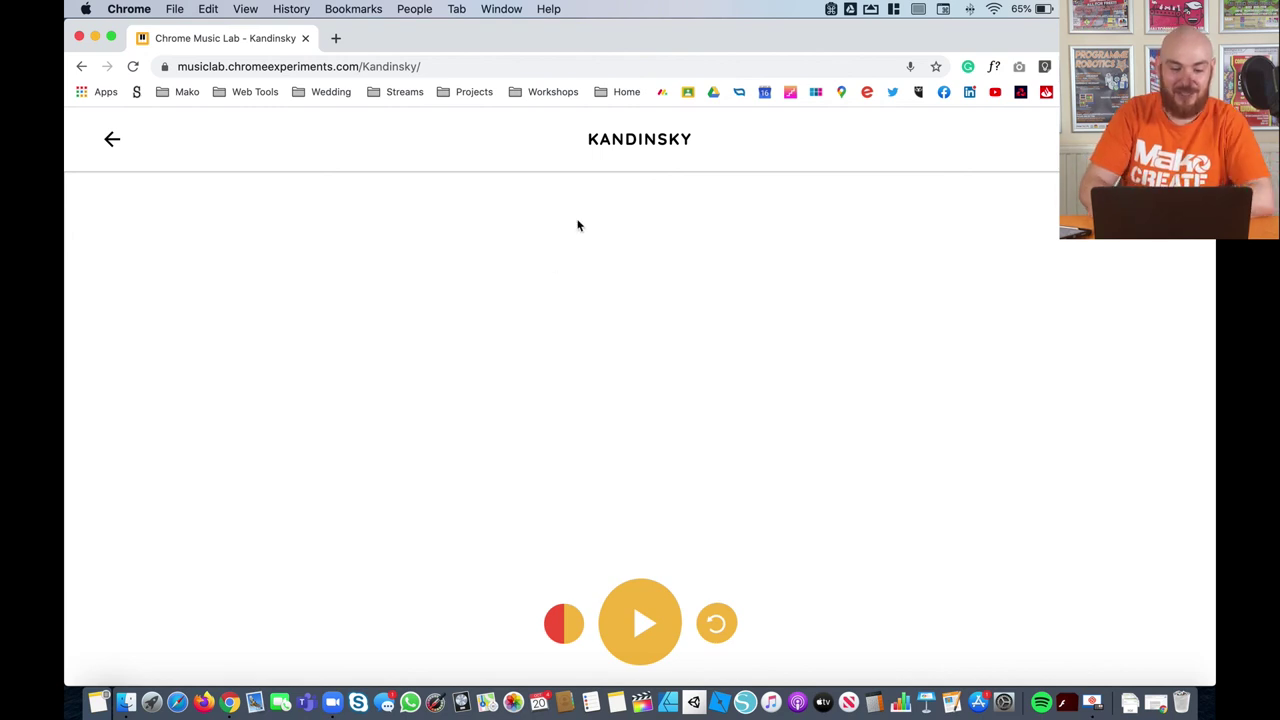
Draw a large circular face in the middle of the blank canvas and add a curved smile inside it.
mouse_move(598, 199)
left_mouse_down()
mouse_move(511, 224)
mouse_move(470, 254)
left_mouse_up()
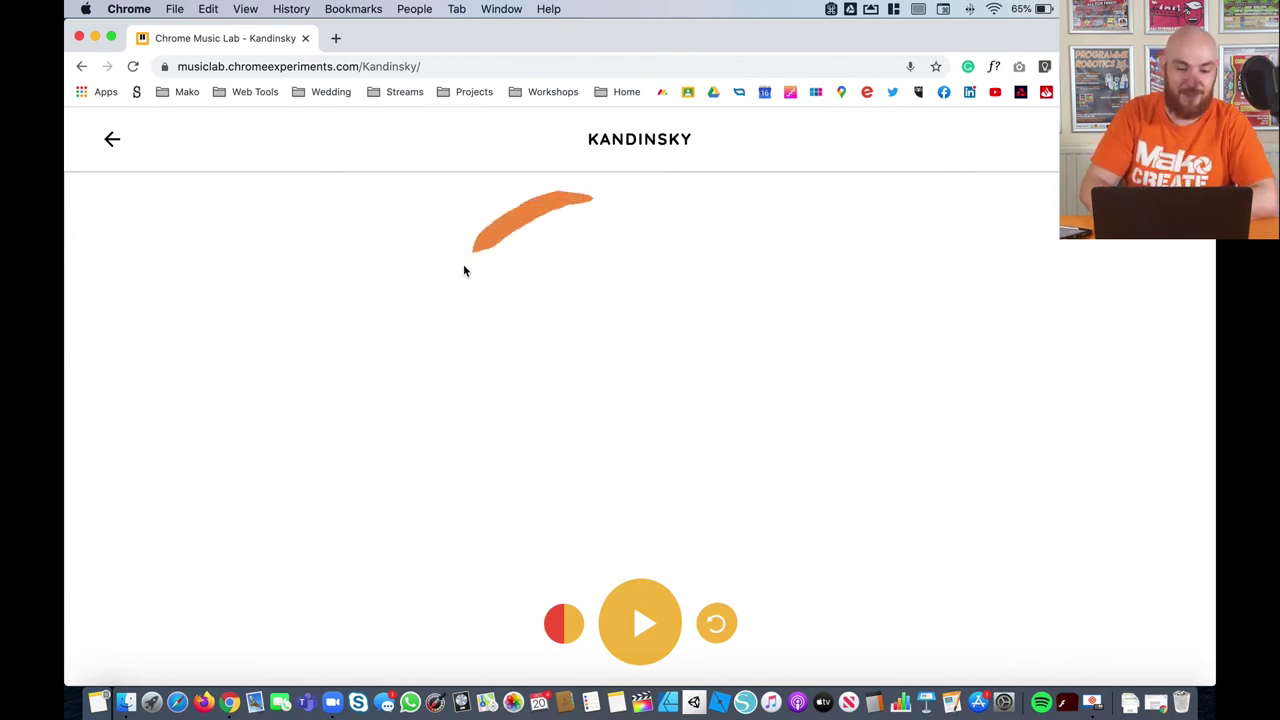
mouse_move(438, 383)
left_mouse_down()
mouse_move(497, 487)
mouse_move(589, 507)
mouse_move(709, 511)
mouse_move(797, 432)
mouse_move(791, 299)
mouse_move(719, 194)
mouse_move(574, 197)
left_mouse_up()
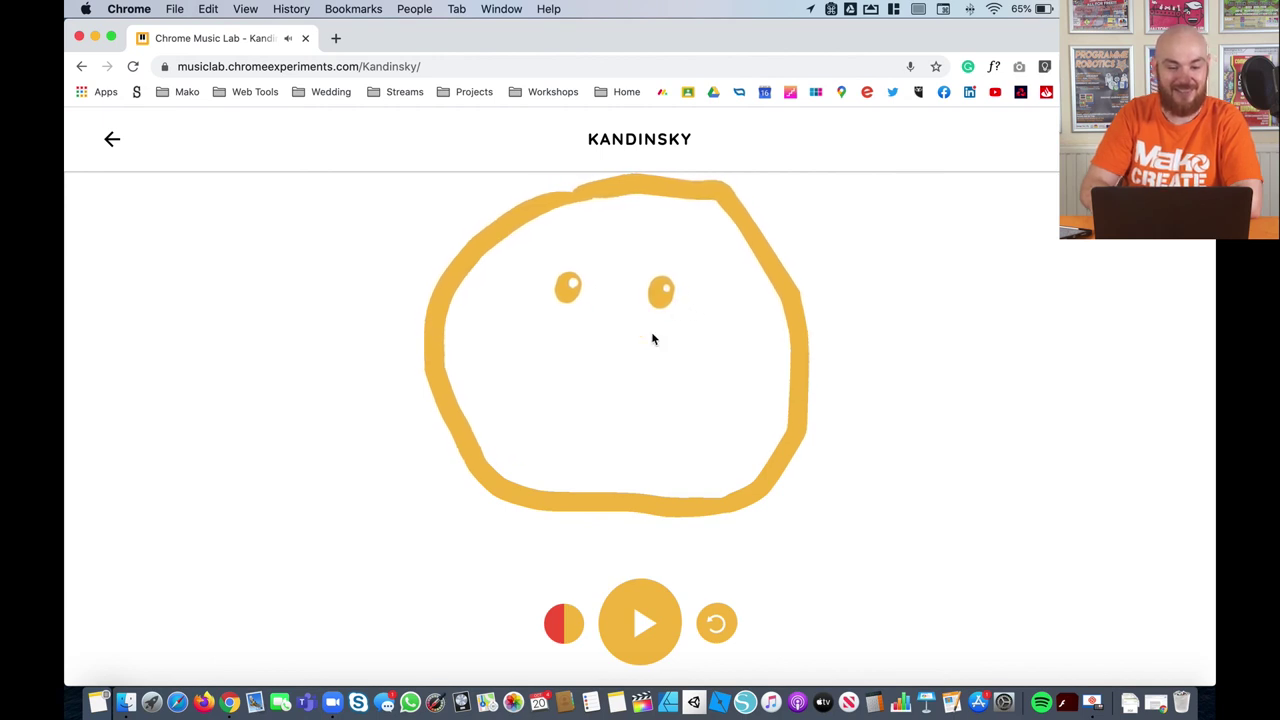
mouse_move(537, 372)
left_mouse_down()
mouse_move(569, 416)
mouse_move(641, 458)
mouse_move(695, 435)
mouse_move(714, 380)
left_mouse_up()
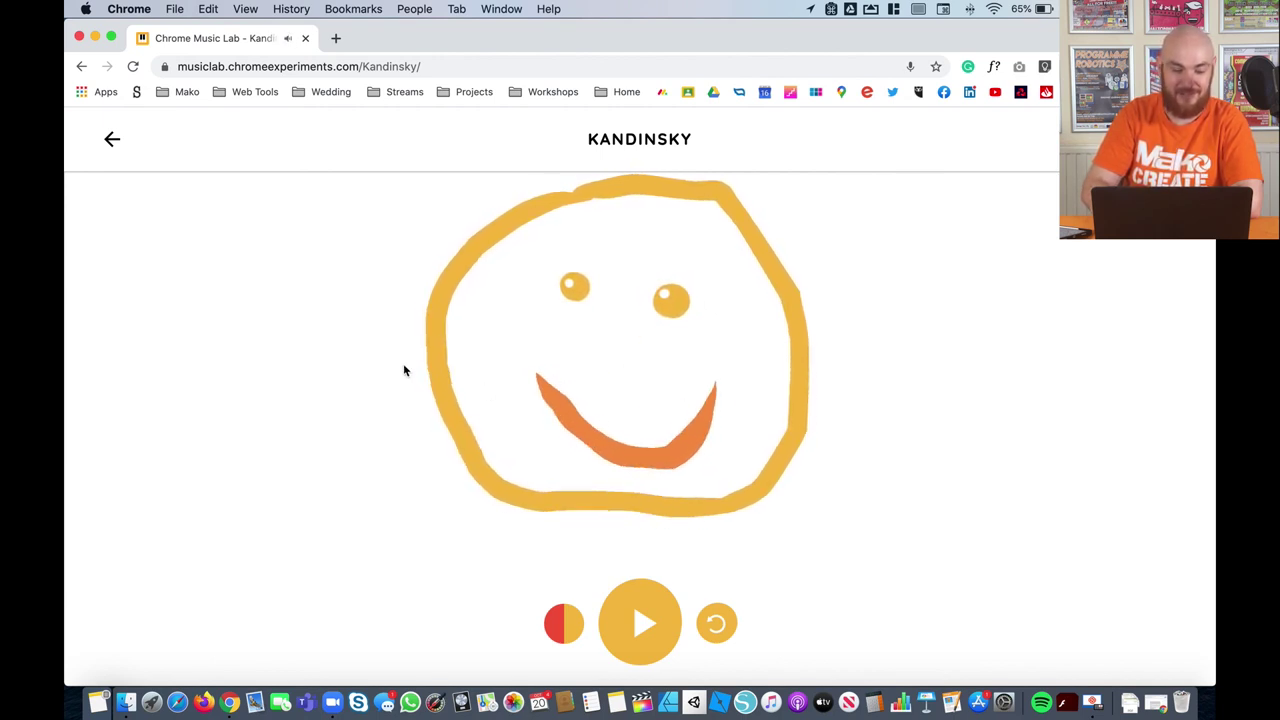
Add a filled zigzag beard along the face's lower edge and an oval ear on each side of the head.
mouse_move(425, 362)
left_mouse_down()
mouse_move(423, 560)
mouse_move(524, 568)
mouse_move(537, 589)
mouse_move(595, 580)
mouse_move(737, 603)
left_mouse_up()
mouse_move(736, 550)
left_mouse_down()
mouse_move(789, 598)
mouse_move(809, 425)
mouse_move(736, 523)
mouse_move(448, 480)
mouse_move(427, 390)
mouse_move(481, 462)
mouse_move(430, 408)
mouse_move(478, 501)
mouse_move(446, 467)
mouse_move(445, 520)
mouse_move(427, 503)
mouse_move(431, 480)
mouse_move(447, 528)
mouse_move(457, 510)
mouse_move(460, 559)
mouse_move(459, 492)
mouse_move(486, 574)
mouse_move(465, 478)
mouse_move(515, 518)
mouse_move(472, 455)
mouse_move(524, 530)
mouse_move(484, 540)
mouse_move(496, 520)
mouse_move(520, 555)
mouse_move(532, 549)
mouse_move(519, 530)
mouse_move(561, 530)
mouse_move(558, 517)
mouse_move(577, 520)
mouse_move(561, 544)
mouse_move(599, 562)
mouse_move(647, 535)
mouse_move(670, 549)
mouse_move(611, 523)
mouse_move(674, 558)
mouse_move(673, 572)
mouse_move(684, 531)
mouse_move(691, 555)
mouse_move(709, 554)
mouse_move(723, 530)
mouse_move(752, 535)
mouse_move(764, 497)
mouse_move(774, 543)
mouse_move(781, 462)
mouse_move(778, 546)
left_mouse_up()
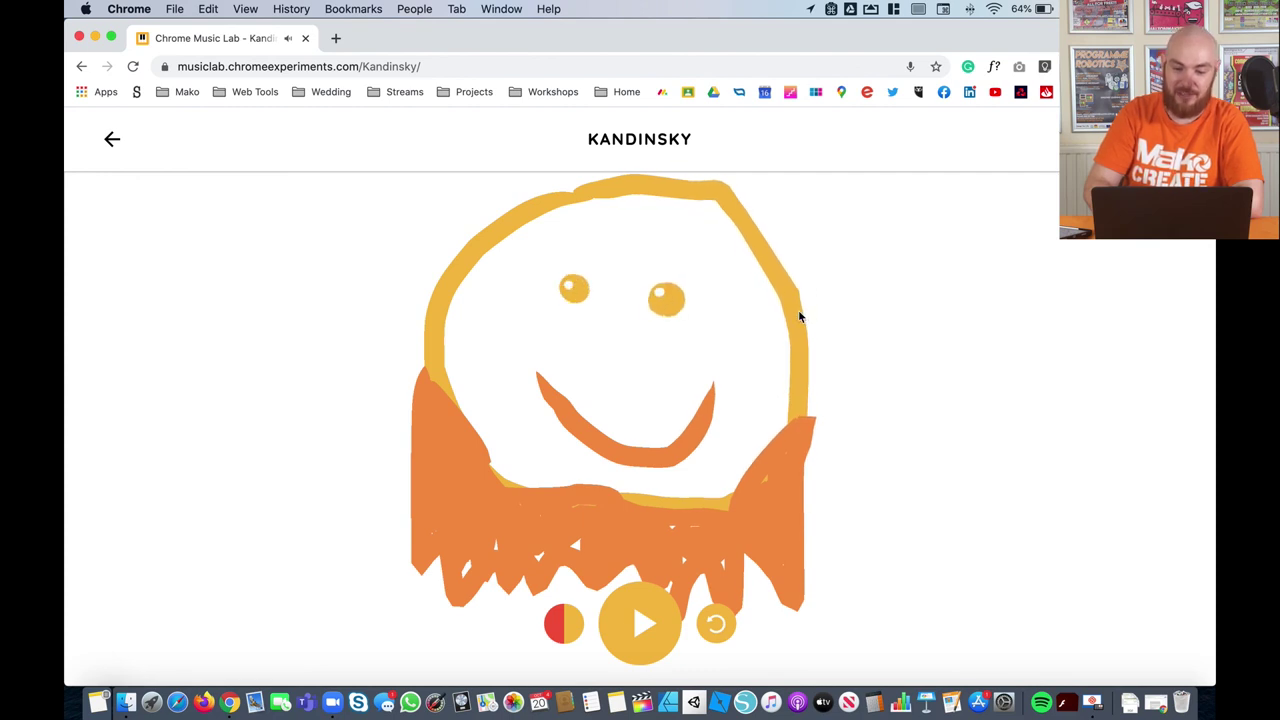
mouse_move(797, 272)
left_mouse_down()
mouse_move(873, 287)
mouse_move(891, 377)
mouse_move(881, 411)
mouse_move(827, 431)
mouse_move(794, 280)
left_mouse_up()
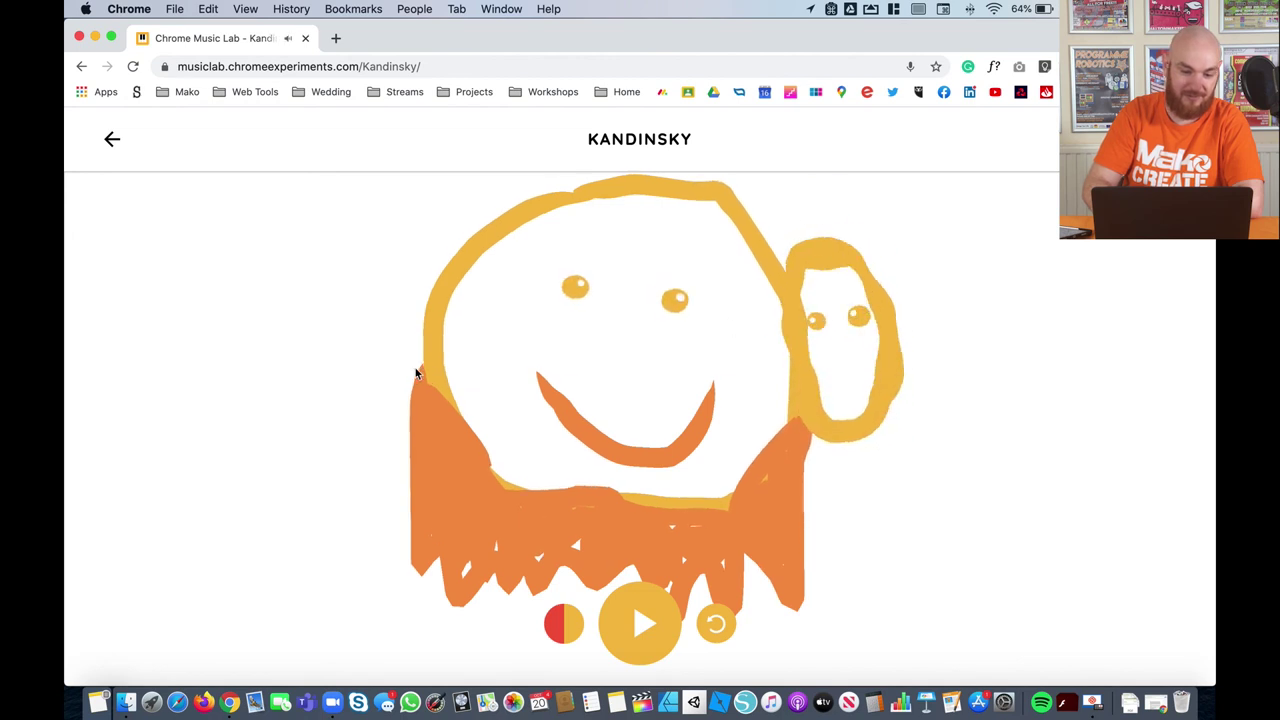
mouse_move(437, 266)
left_mouse_down()
mouse_move(416, 222)
mouse_move(364, 247)
mouse_move(348, 341)
mouse_move(376, 407)
mouse_move(402, 387)
mouse_move(436, 282)
left_mouse_up()
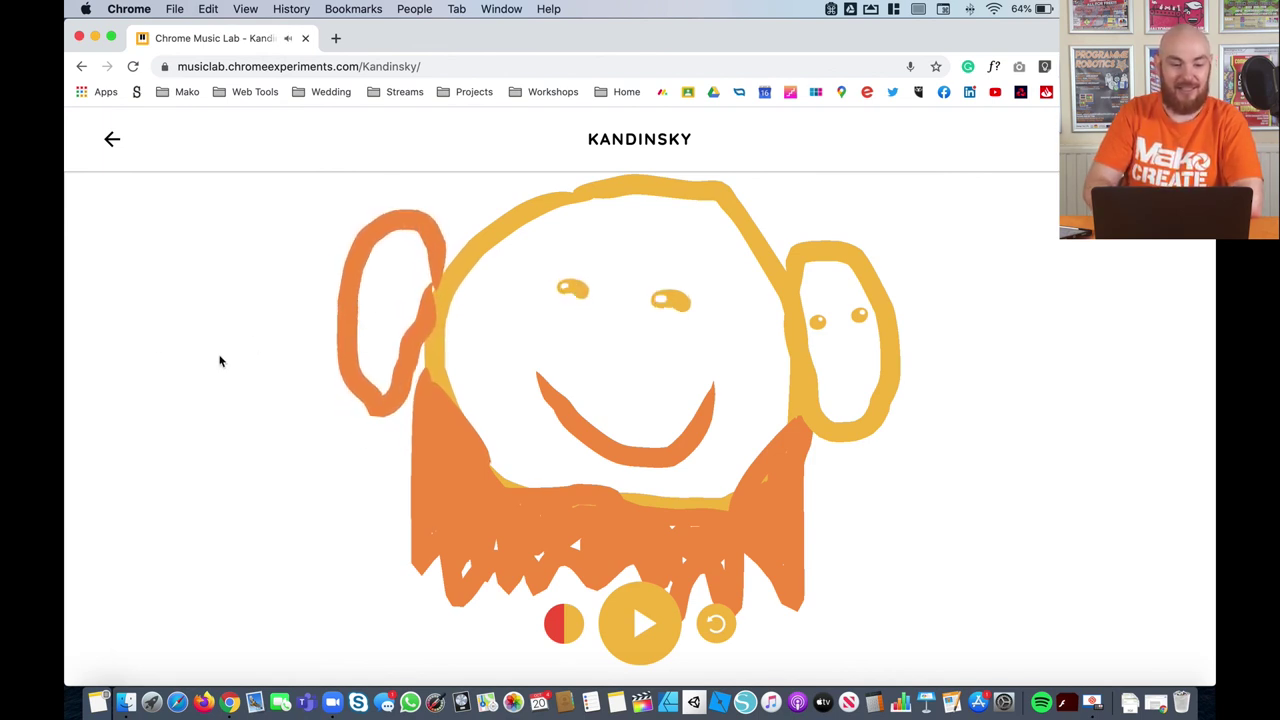
Scatter separate curved strokes in the empty space on both sides of the bearded face.
left_click_drag(252, 236, 134, 263)
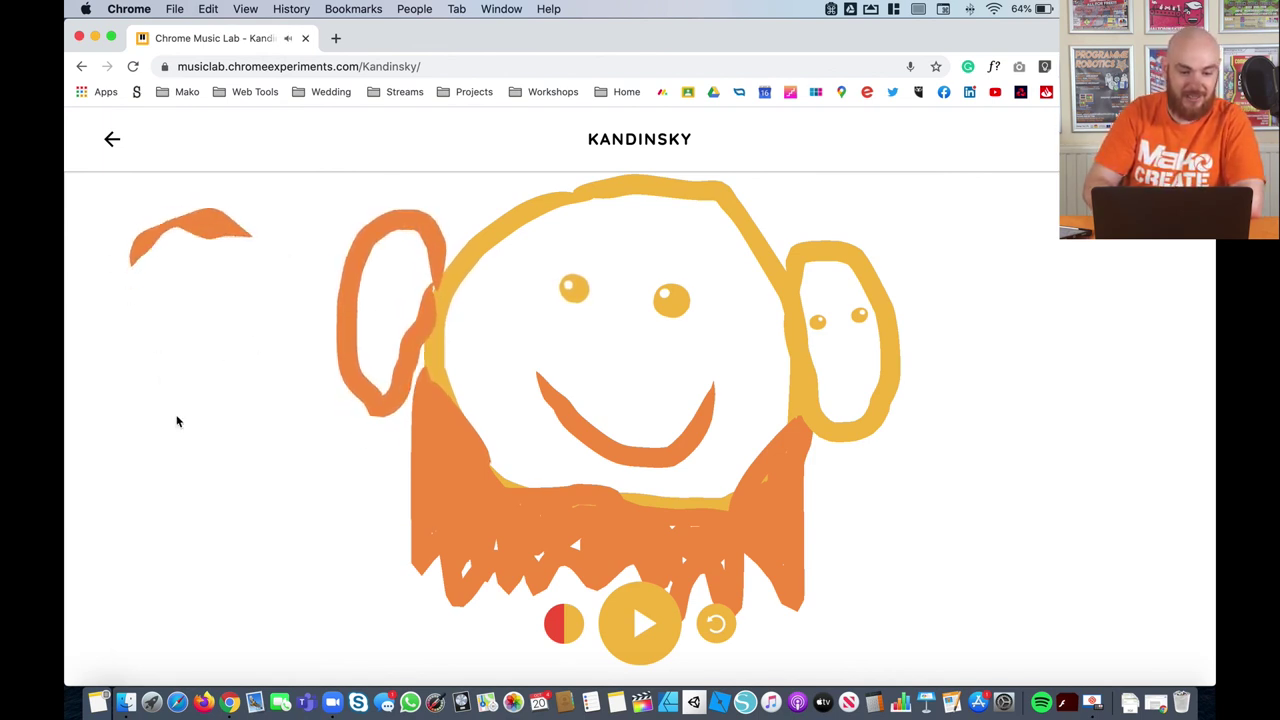
left_click_drag(229, 412, 137, 559)
mouse_move(311, 542)
left_mouse_down()
mouse_move(300, 603)
mouse_move(255, 672)
left_mouse_up()
left_click_drag(902, 534, 954, 663)
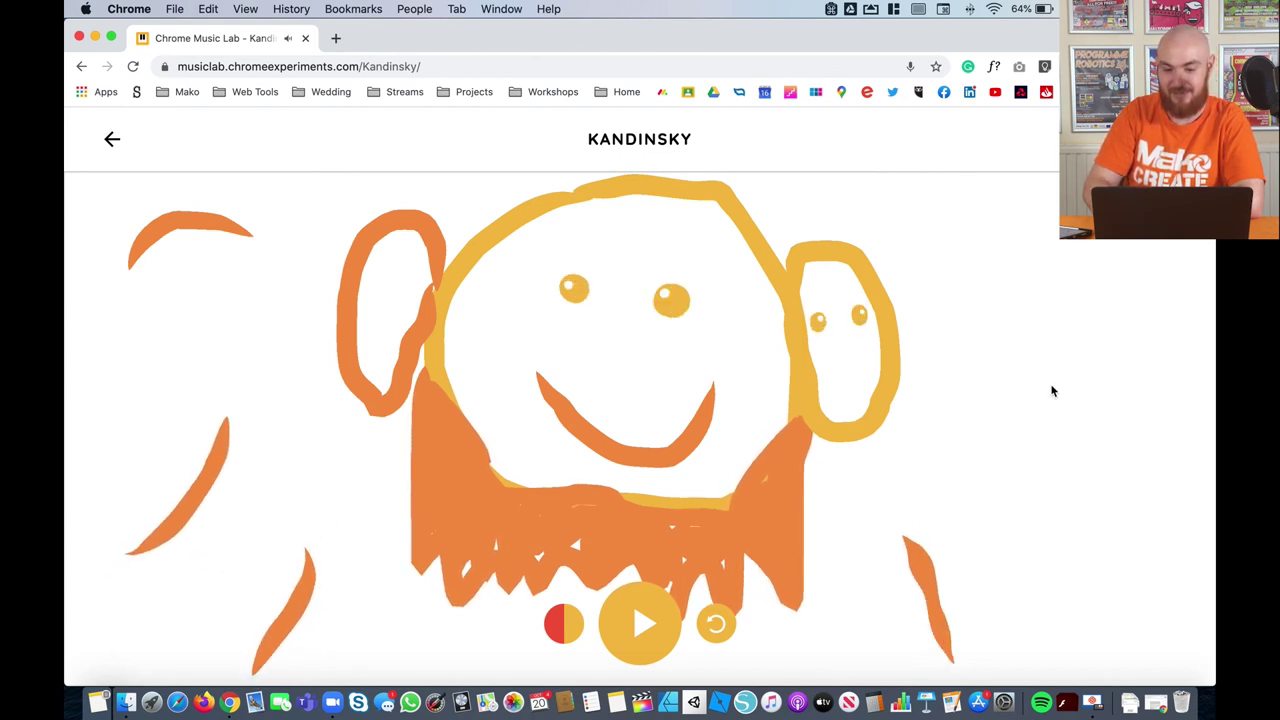
left_click_drag(891, 223, 943, 180)
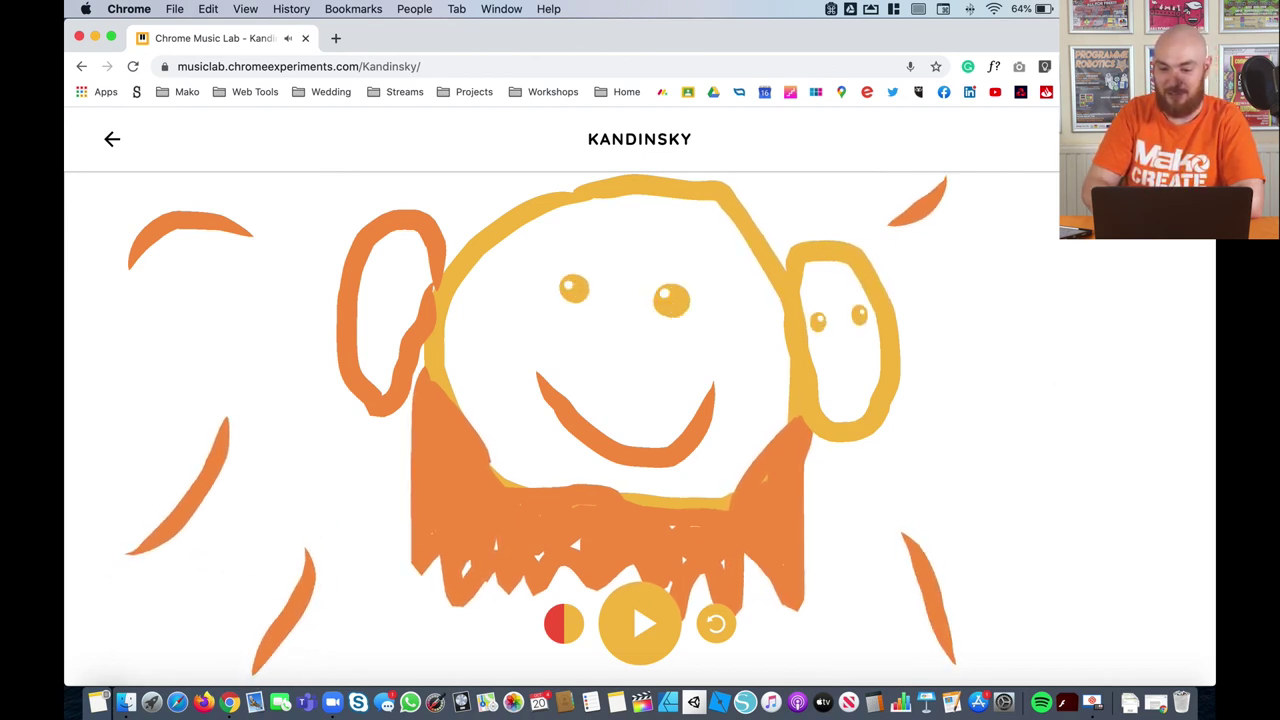
mouse_move(982, 318)
left_mouse_down()
mouse_move(1073, 319)
mouse_move(1124, 334)
left_mouse_up()
mouse_move(1048, 438)
left_mouse_down()
mouse_move(1068, 526)
mouse_move(1160, 571)
left_mouse_up()
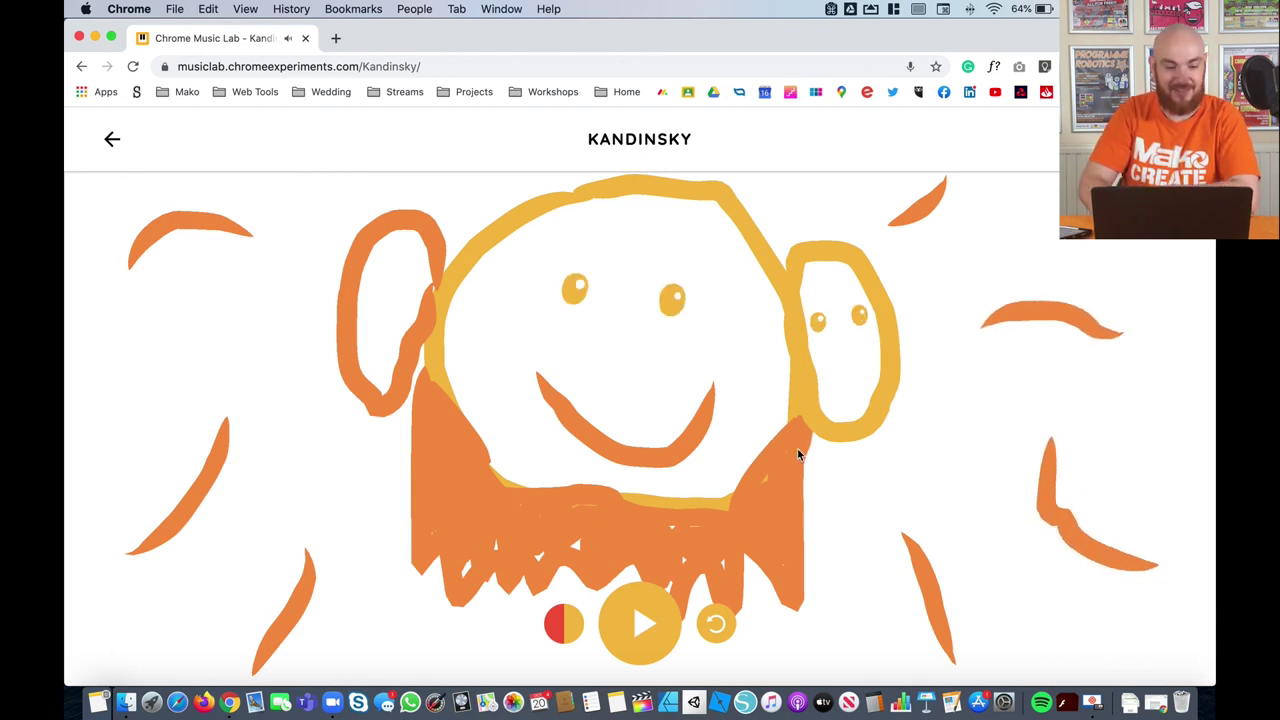
Play the face drawing in the red-and-yellow palette and in the green-and-blue palette, pausing after each.
left_click(645, 623)
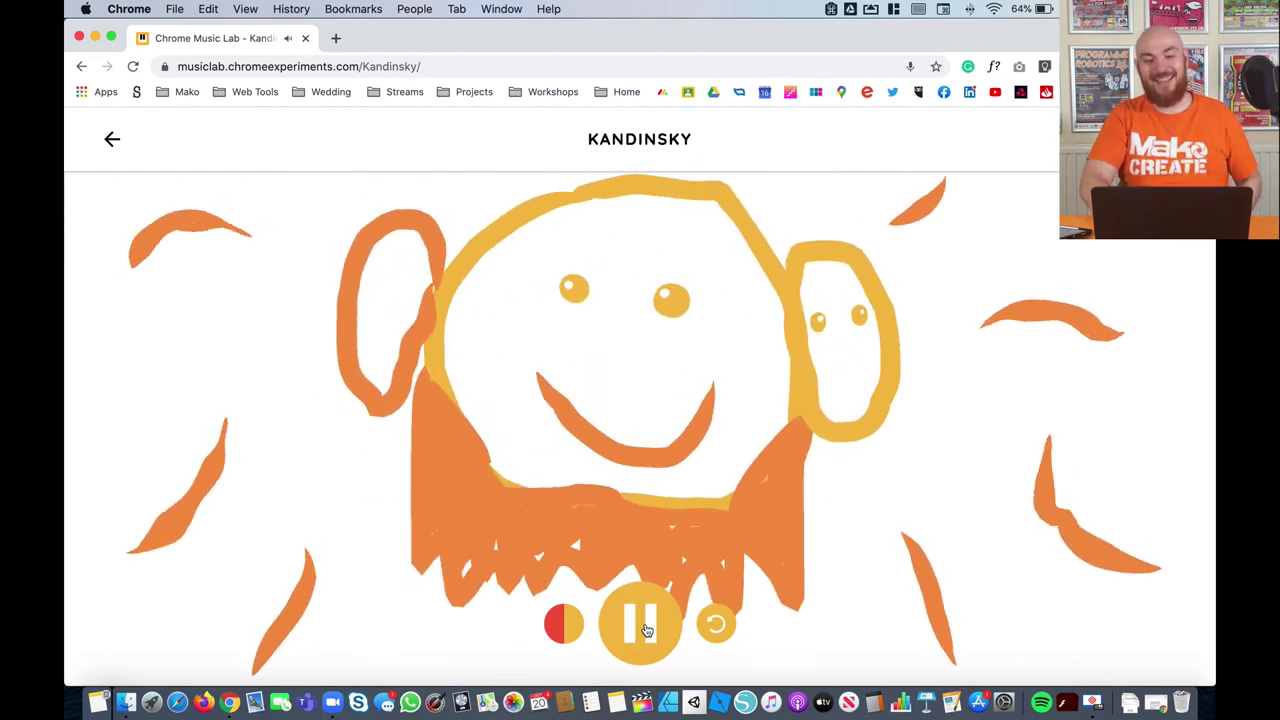
left_click(646, 630)
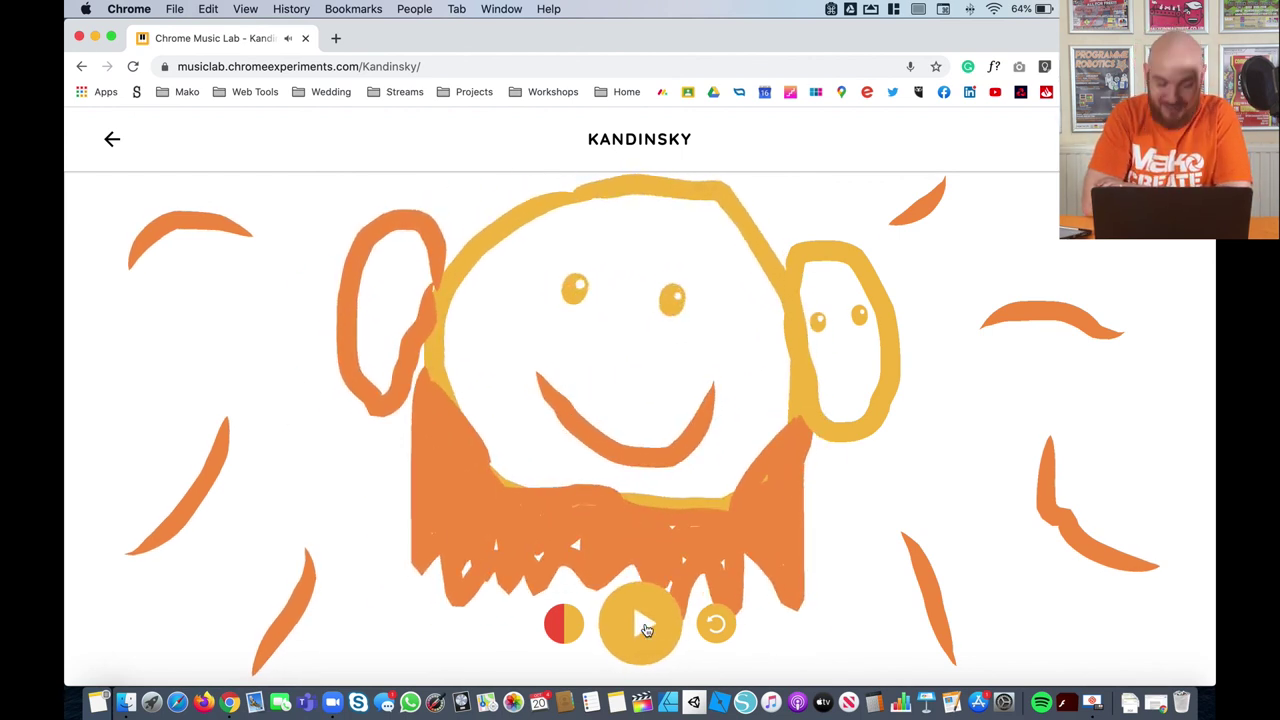
left_click(563, 622)
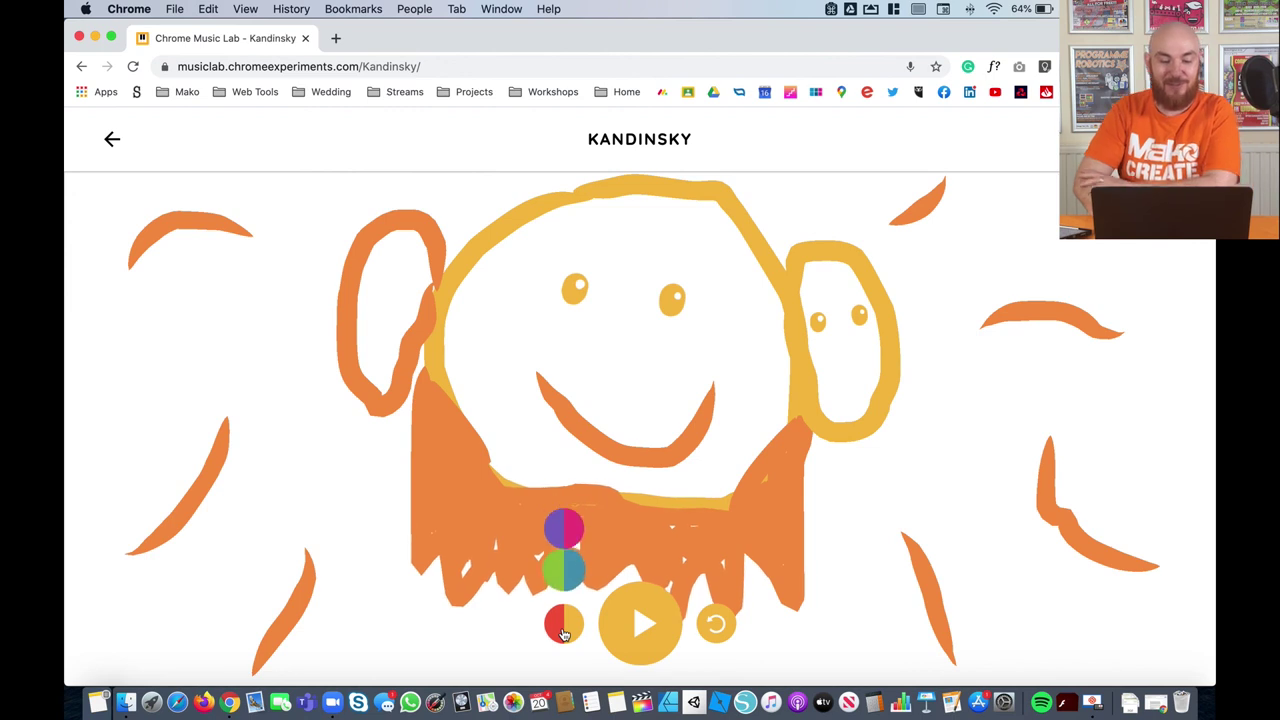
left_click(650, 632)
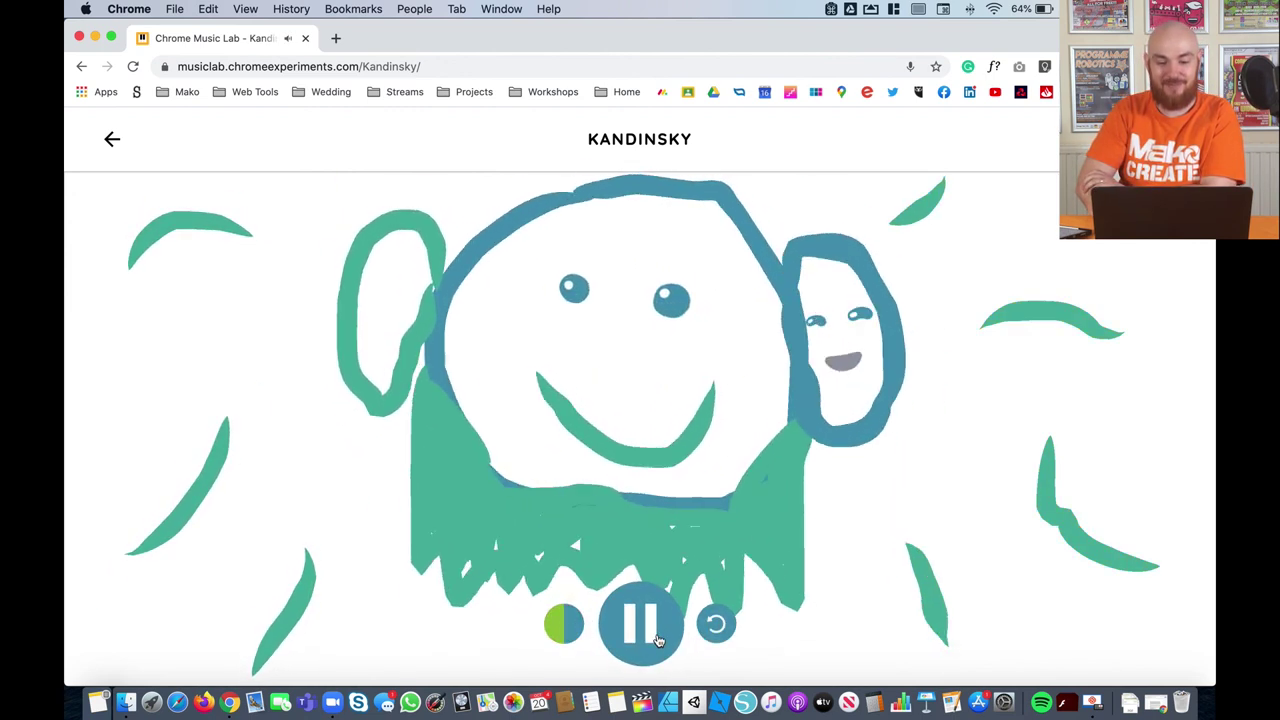
left_click(657, 640)
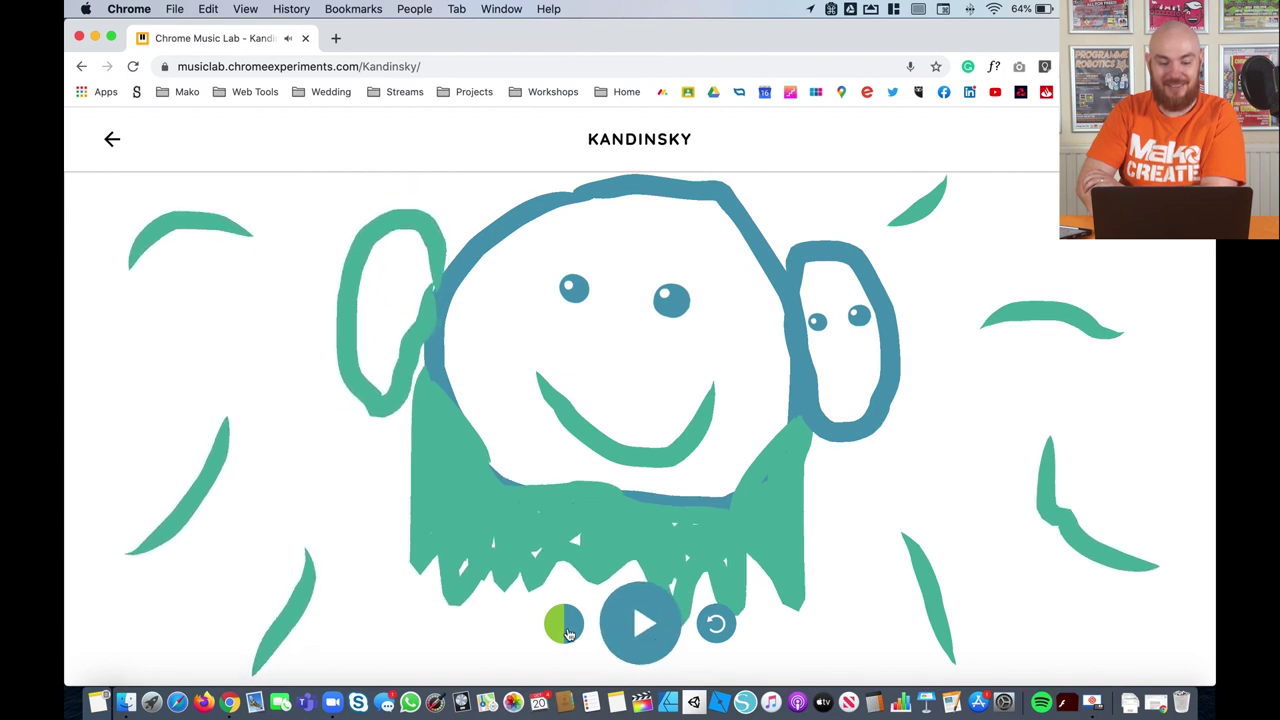
Change the face drawing's sound palette to purple and pink and play it.
mouse_move(563, 622)
left_click(564, 532)
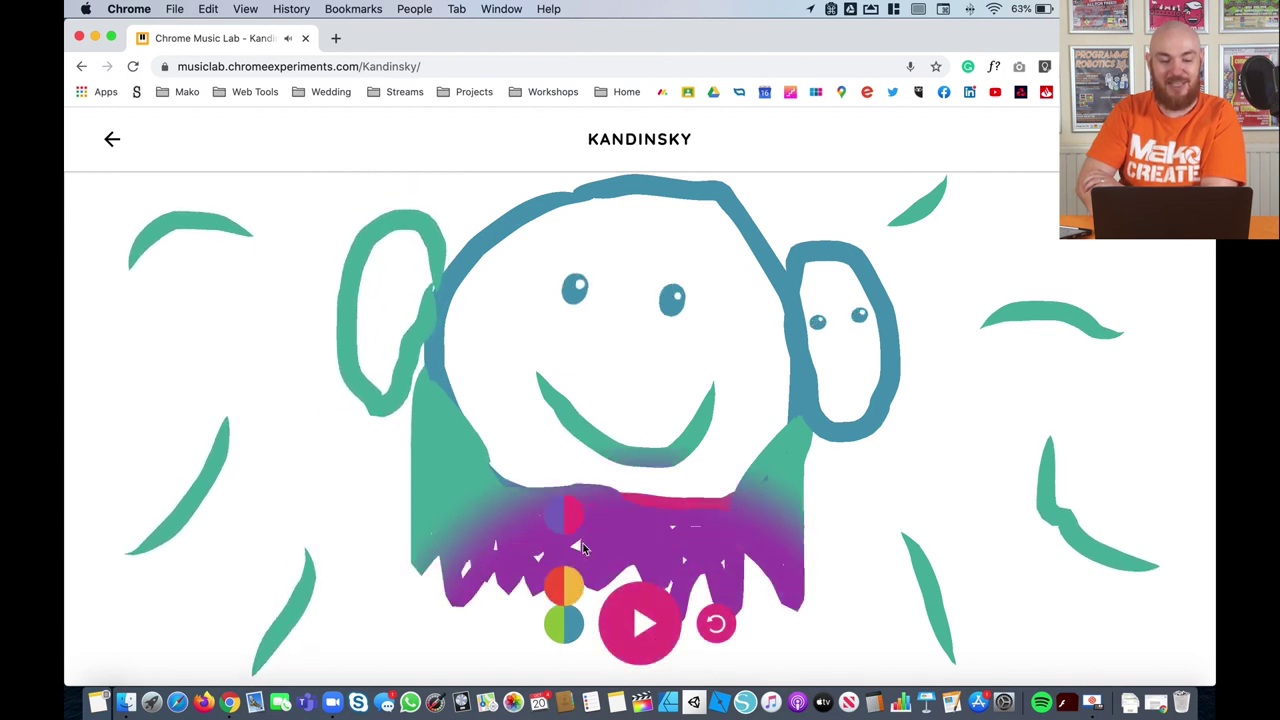
left_click(645, 624)
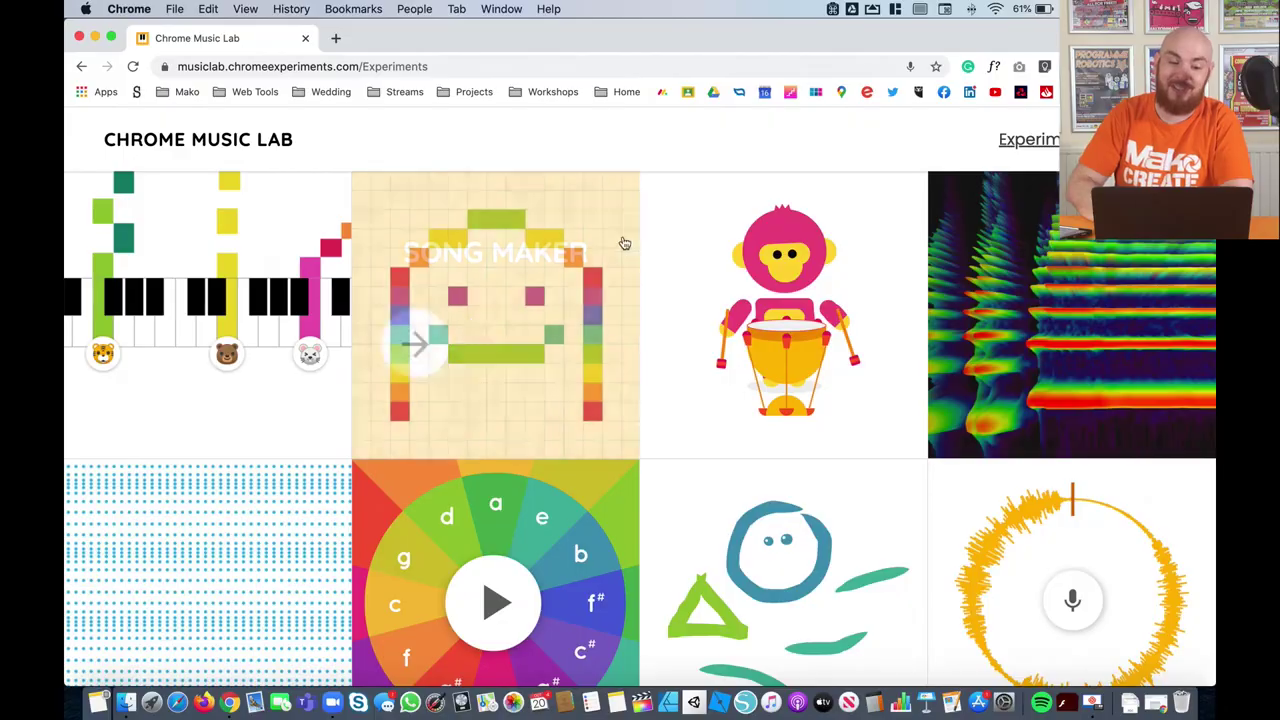
scroll(623, 251, "down", 3)
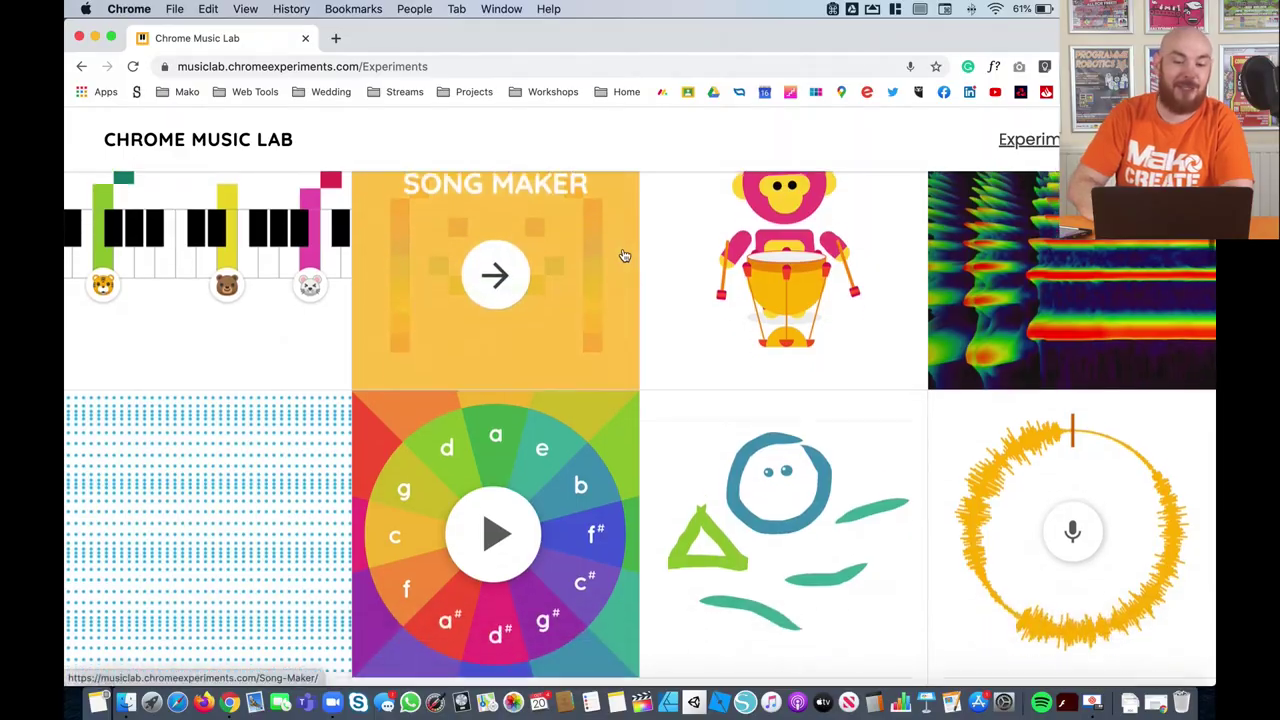
scroll(623, 255, "down", 3)
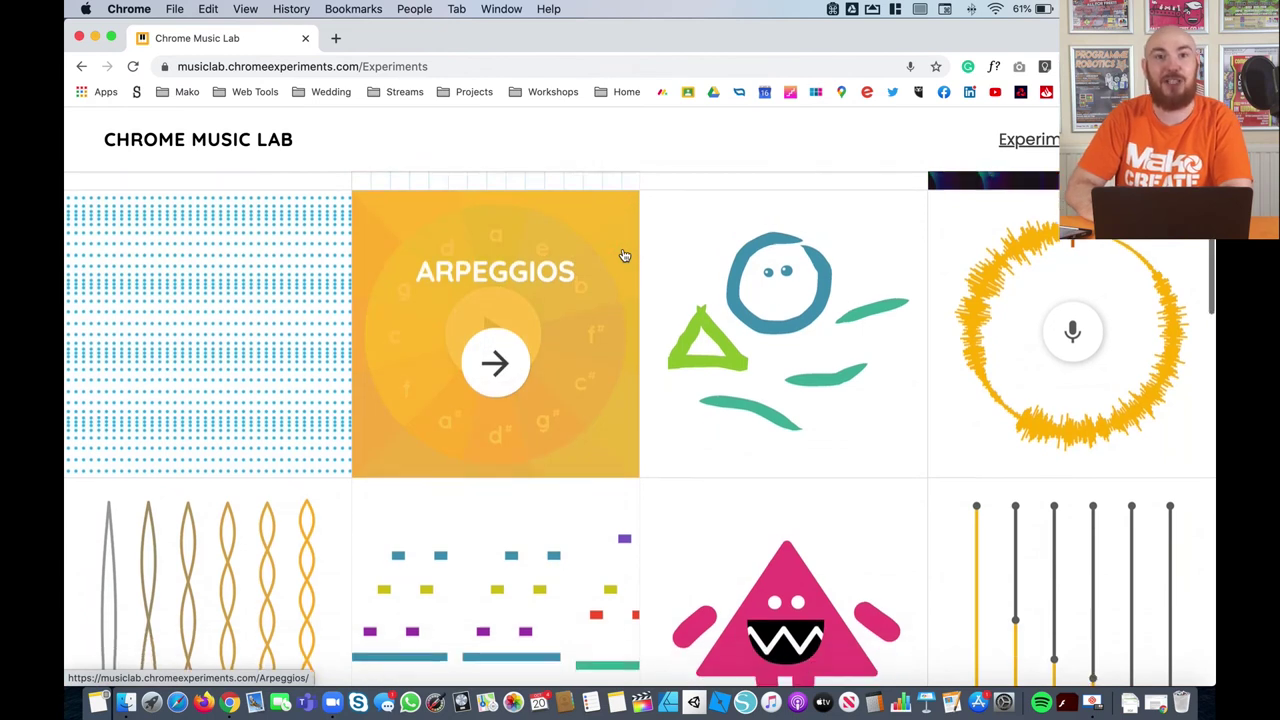
scroll(623, 255, "up", 5)
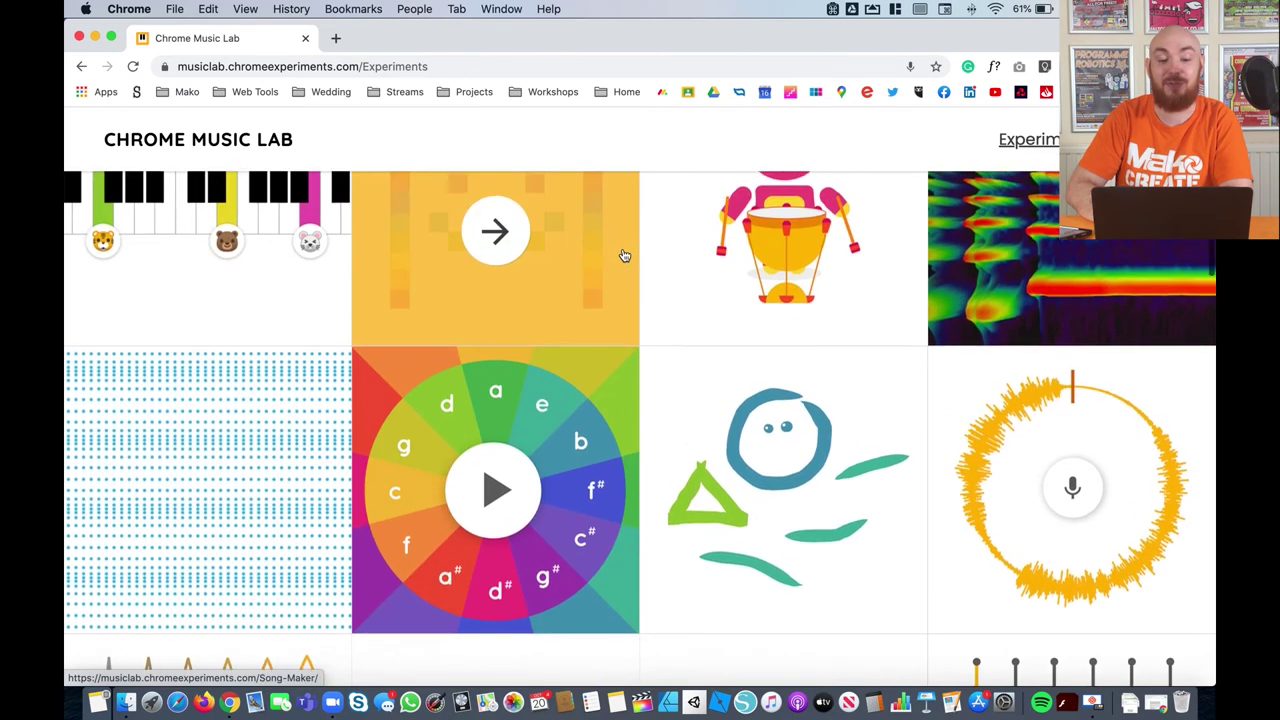